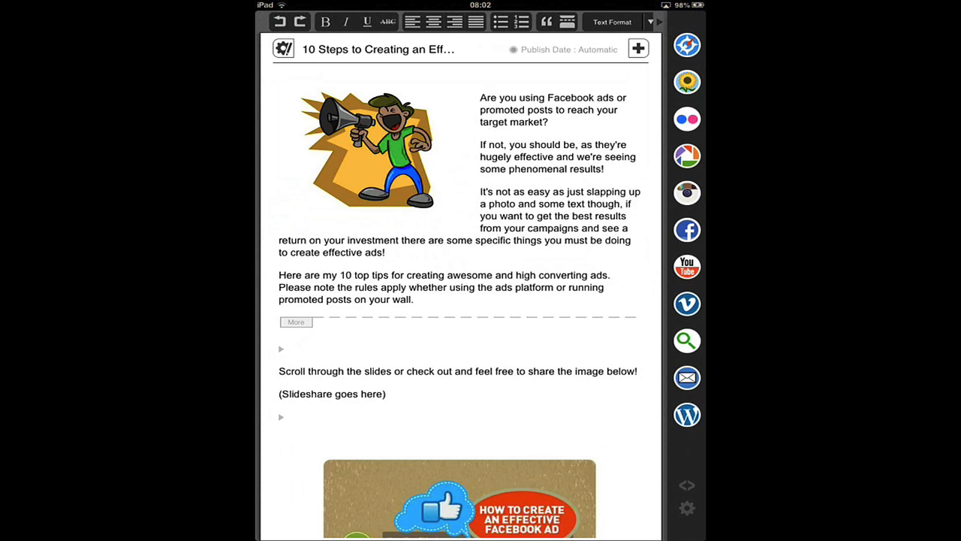
scroll(460, 300, down, 4)
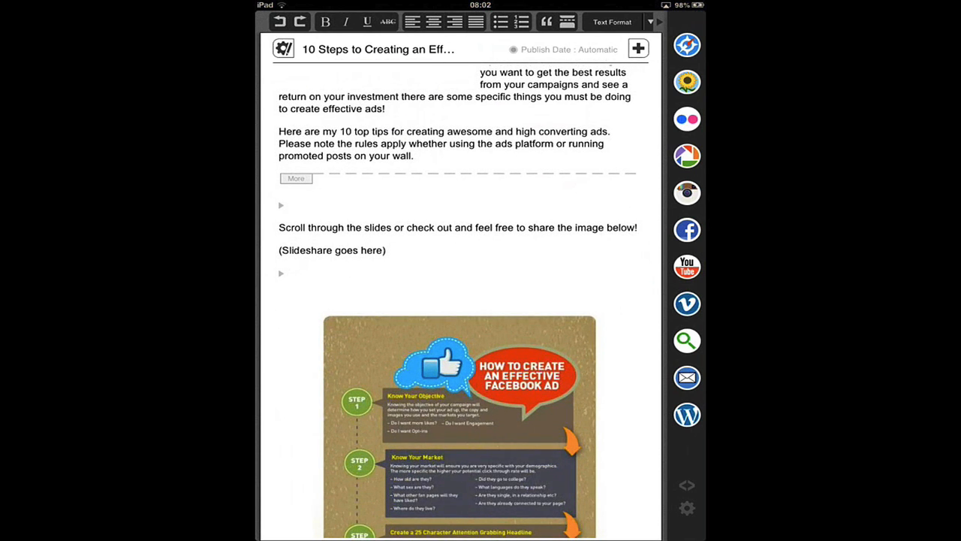
scroll(460, 300, down, 4)
scroll(460, 300, down, 4)
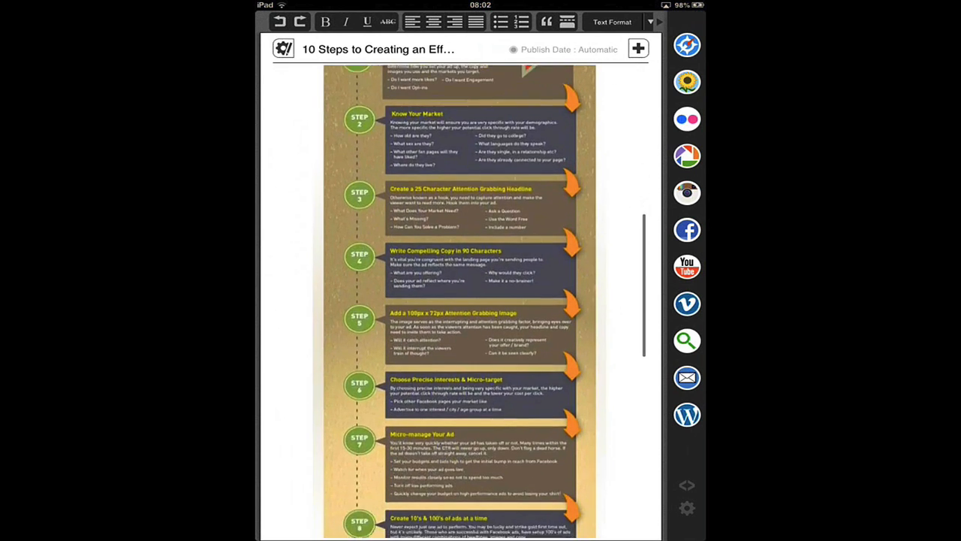
scroll(461, 301, down, 5)
scroll(461, 300, down, 5)
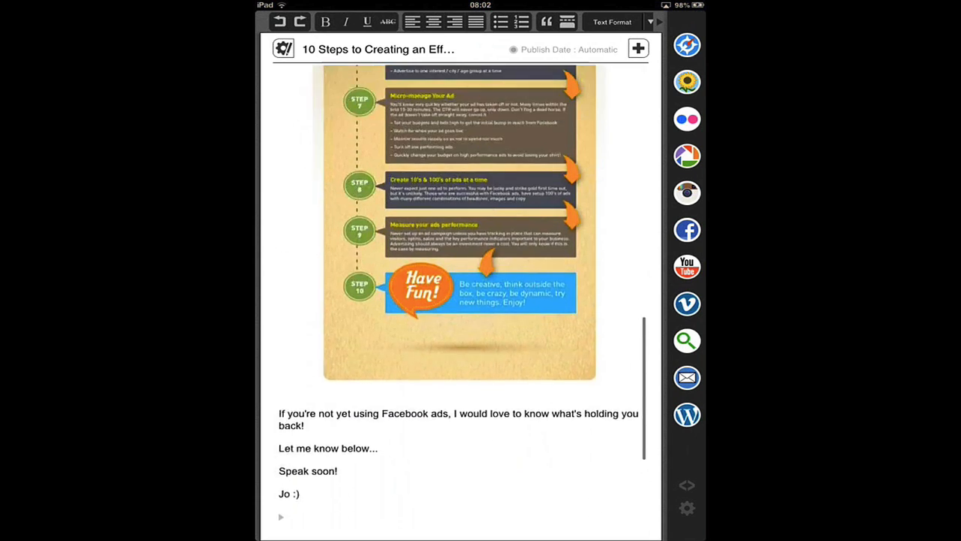
scroll(460, 301, up, 5)
scroll(460, 301, up, 5)
scroll(460, 300, up, 5)
scroll(460, 300, up, 3)
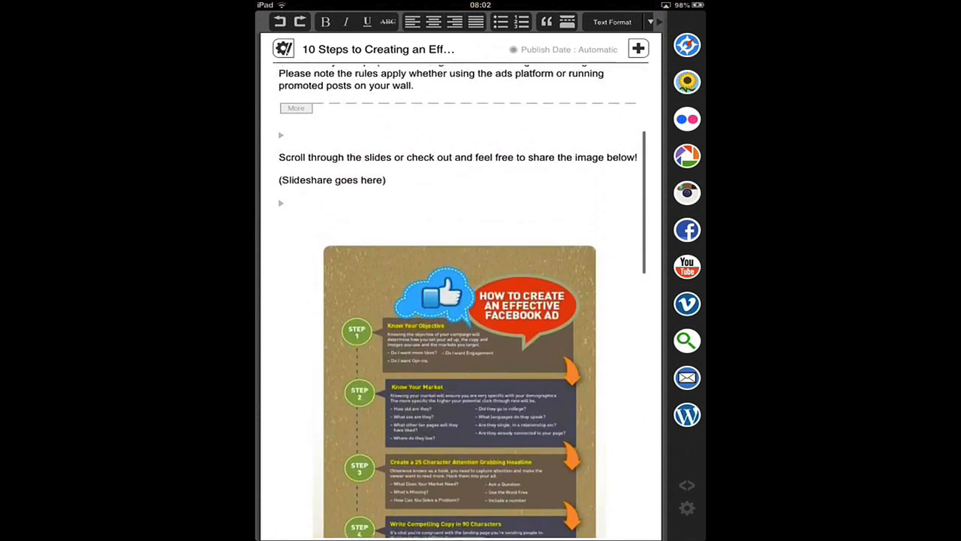
scroll(460, 301, up, 5)
scroll(461, 301, up, 2)
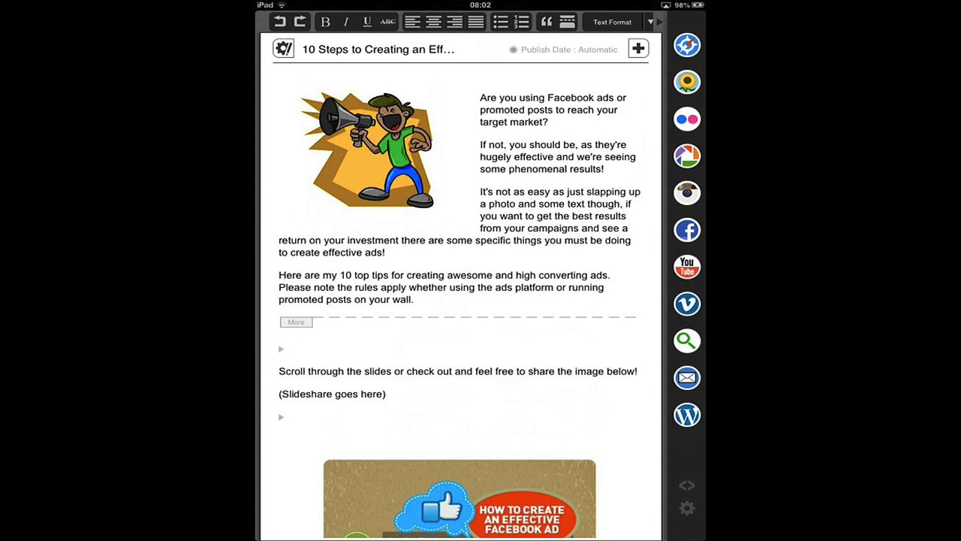
Create a new blank post titled 'Test post for Blogsy' and move to its body.
click(638, 48)
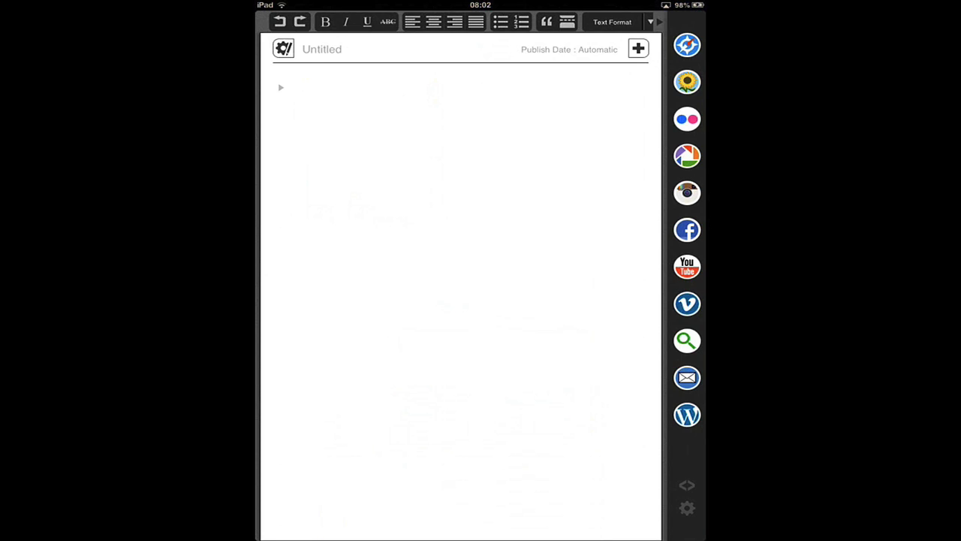
click(321, 49)
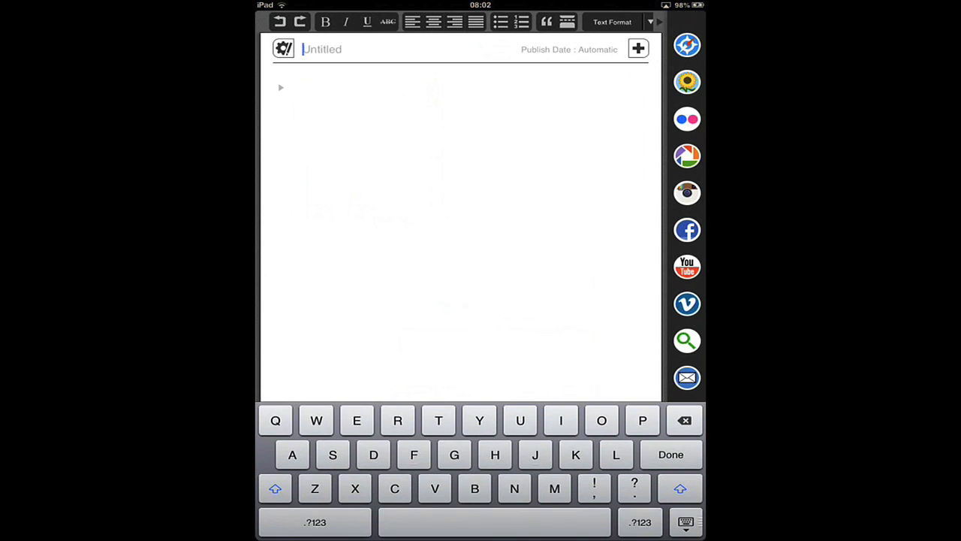
text(Test)
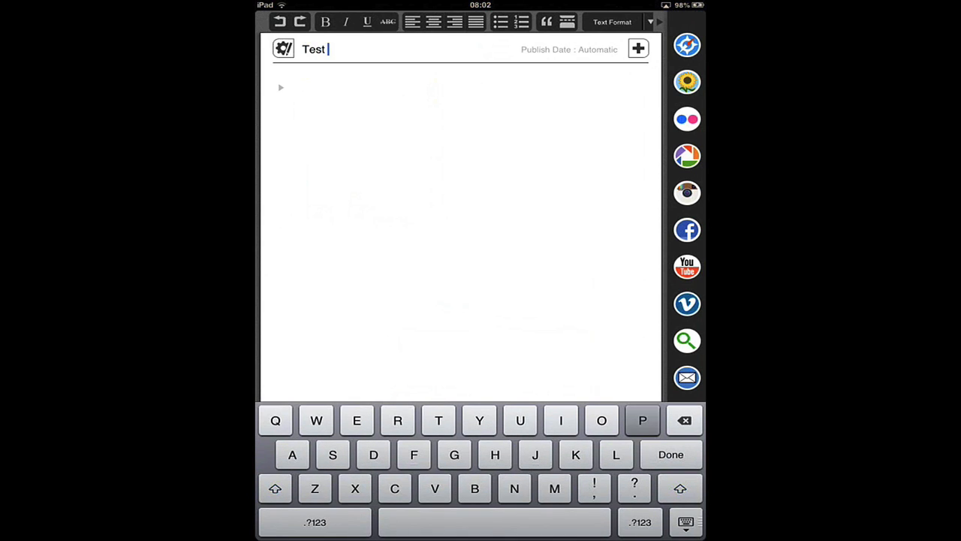
text( post f)
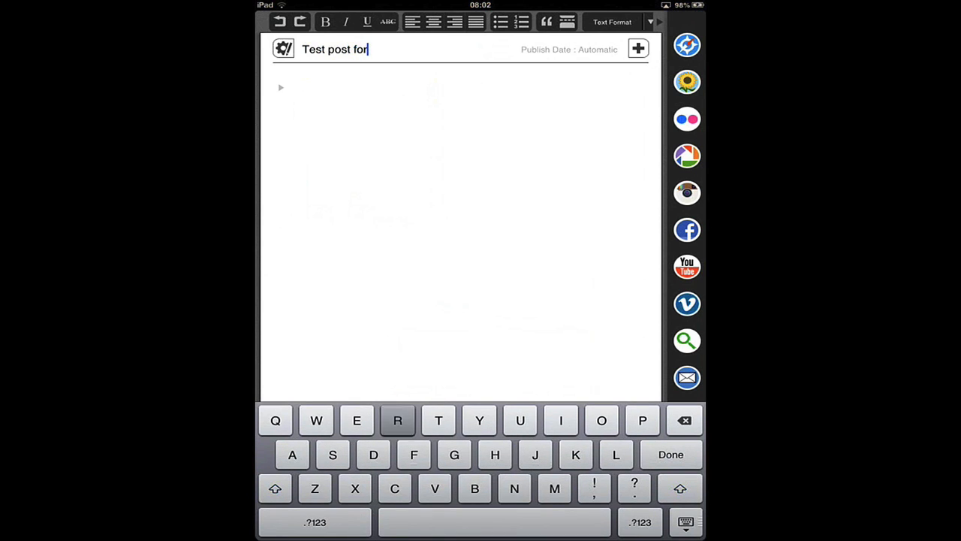
text(or Blo)
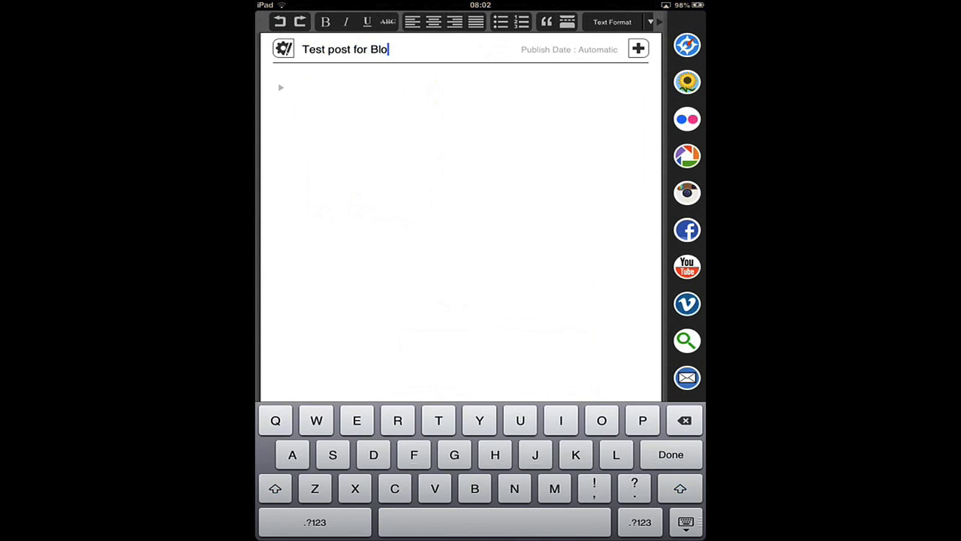
text(gsy)
click(375, 150)
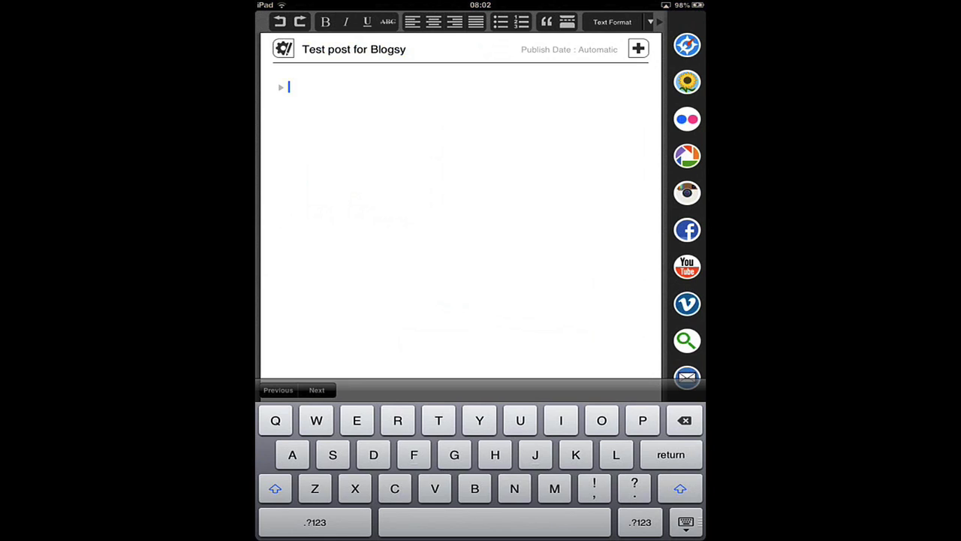
Visit the built-in browser's home page, then bring up the app Settings panel.
click(687, 46)
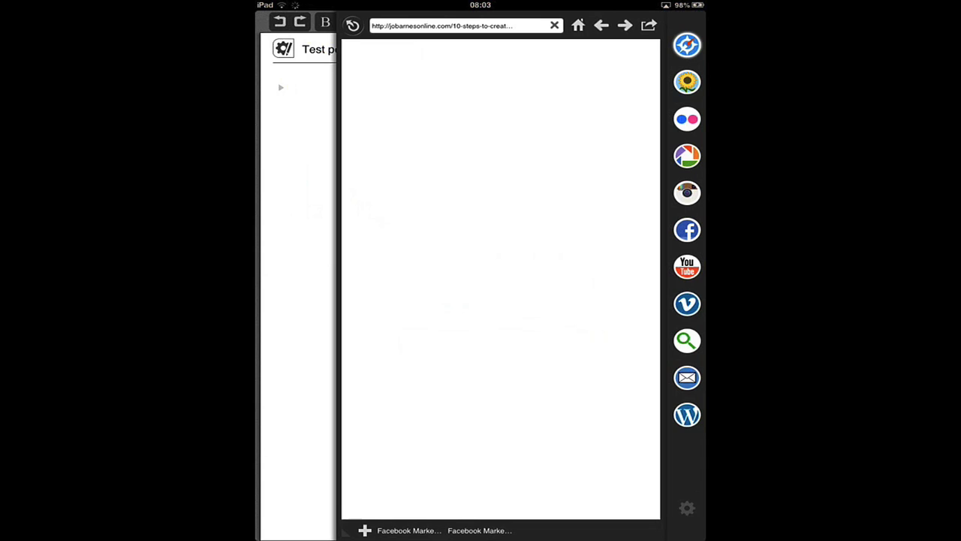
click(578, 25)
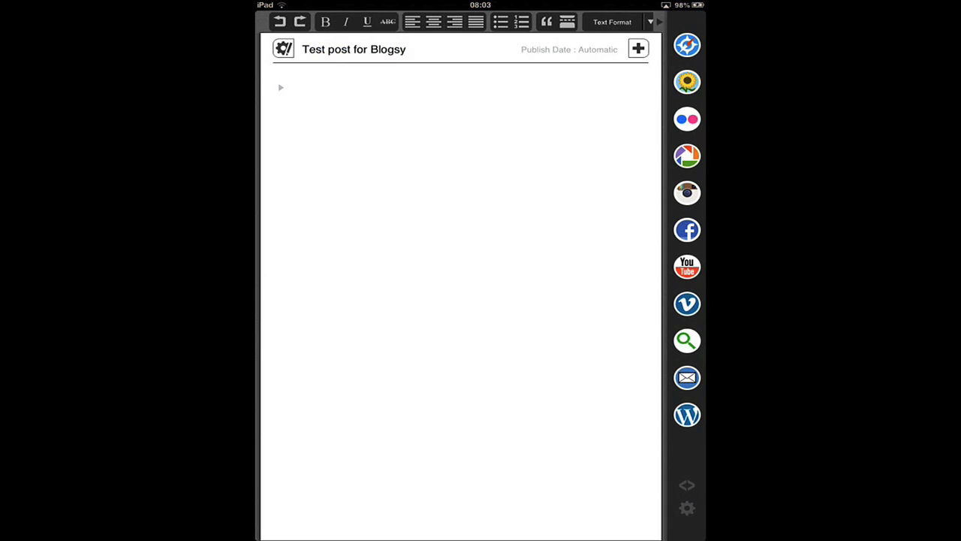
click(686, 507)
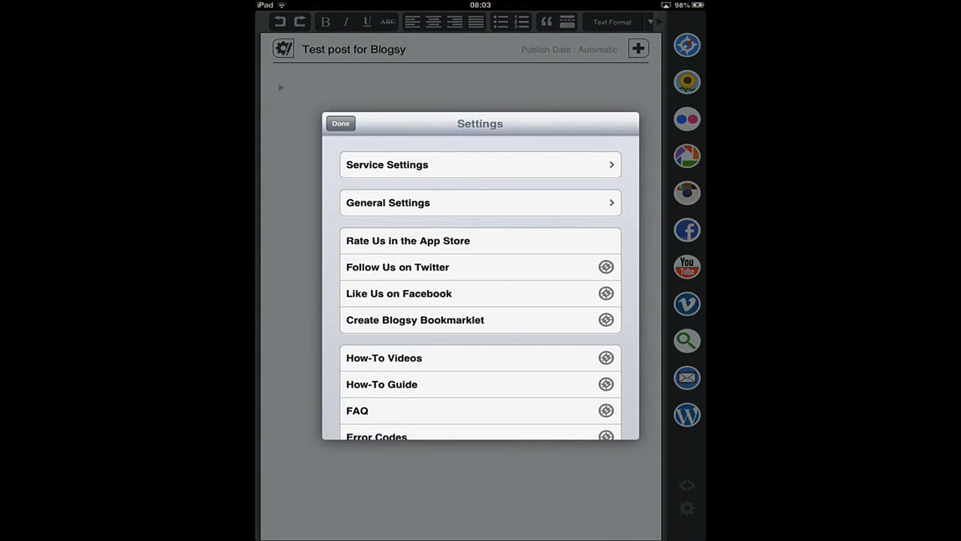
scroll(481, 301, down, 5)
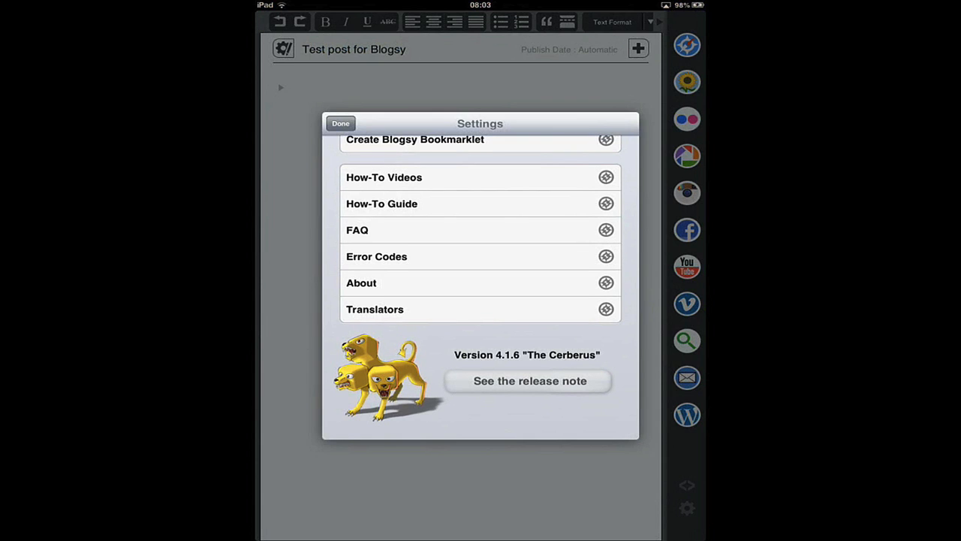
From the how-to guide, replace the address with the author's blog URL and load the site.
click(480, 204)
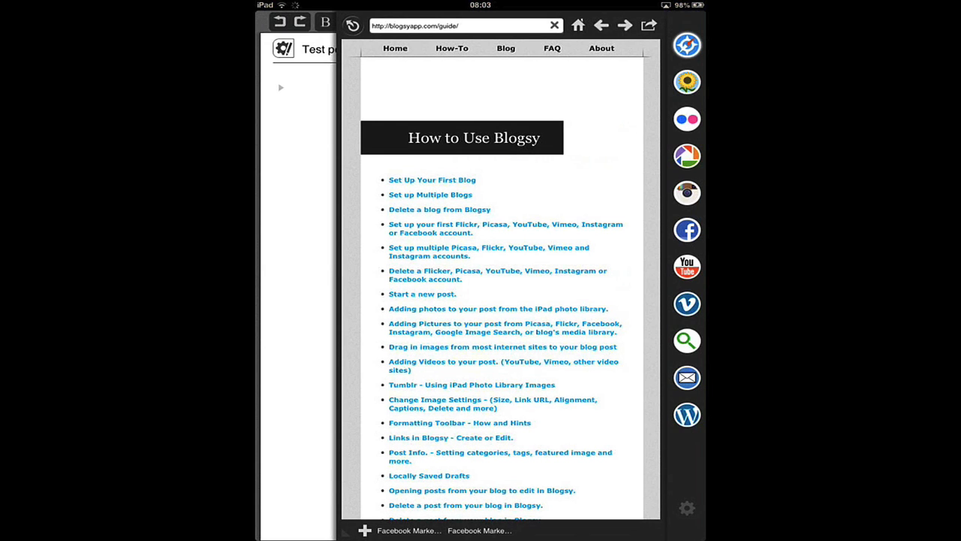
scroll(495, 300, down, 5)
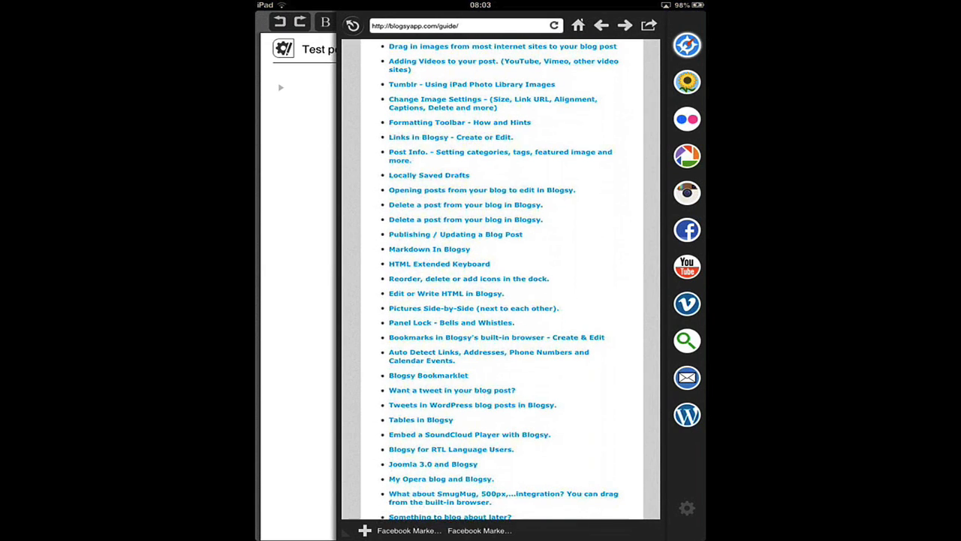
scroll(496, 301, down, 3)
scroll(495, 300, up, 5)
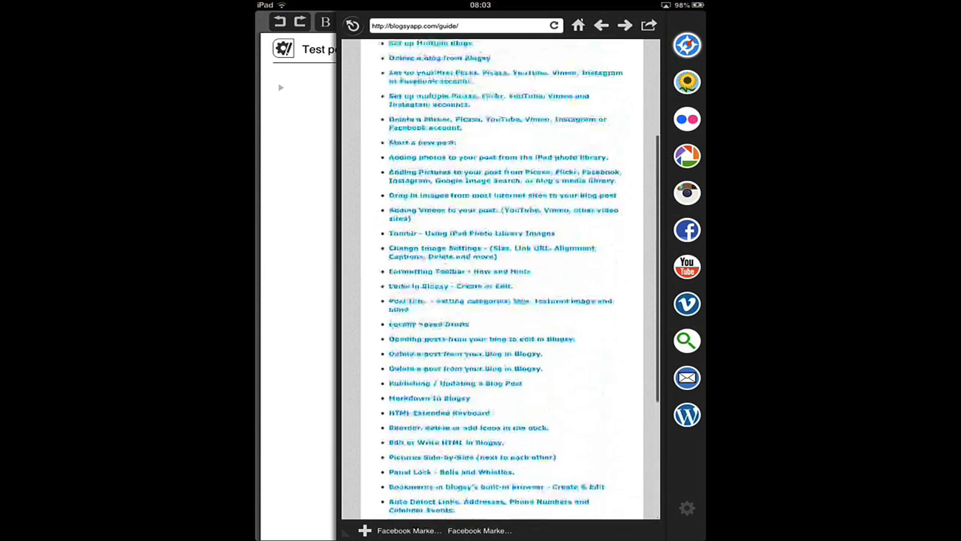
scroll(495, 300, up, 5)
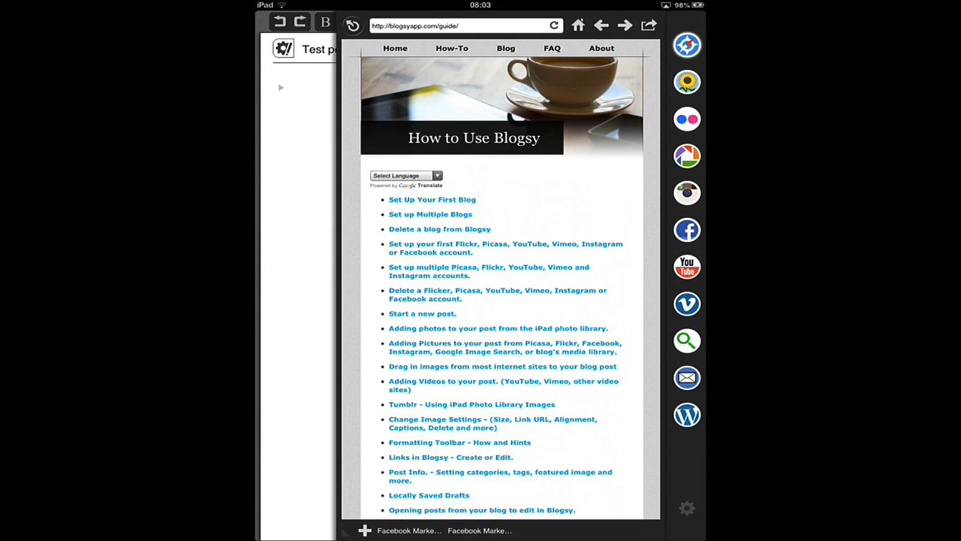
click(451, 25)
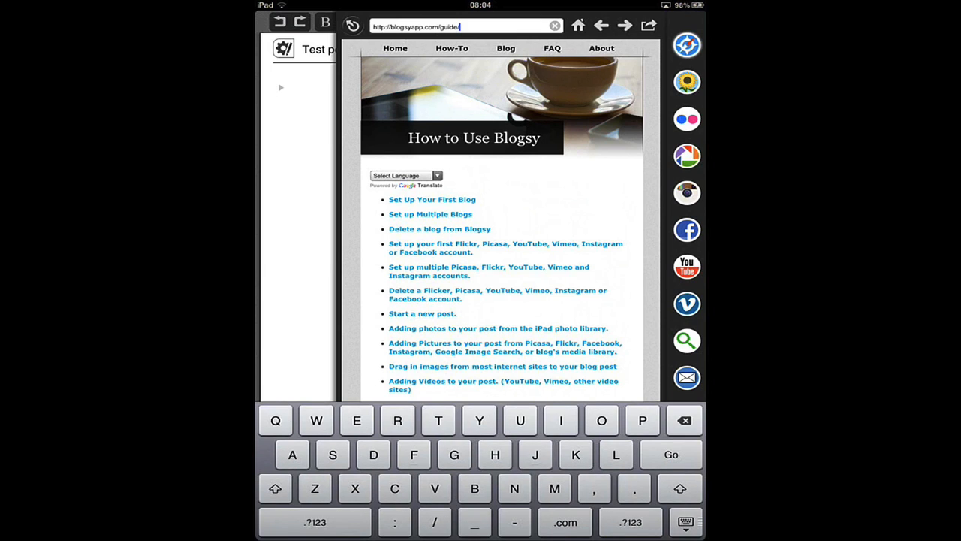
key(BackSpace)
key(BackSpace)
key(BackSpace)
key(BackSpace)
key(BackSpace)
key(BackSpace)
key(BackSpace)
key(BackSpace)
key(BackSpace)
key(BackSpace)
key(BackSpace)
key(BackSpace)
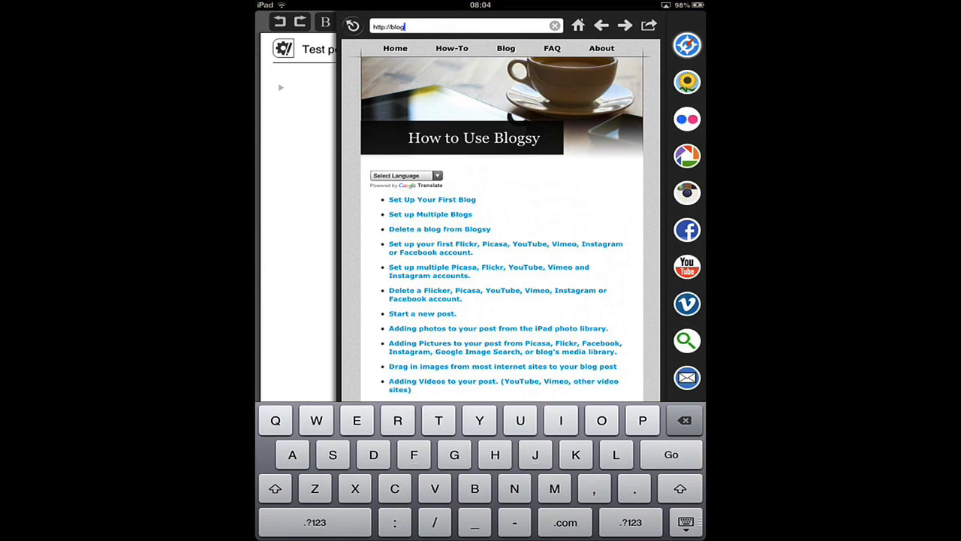
key(BackSpace)
key(BackSpace)
key(BackSpace)
key(BackSpace)
key(BackSpace)
key(BackSpace)
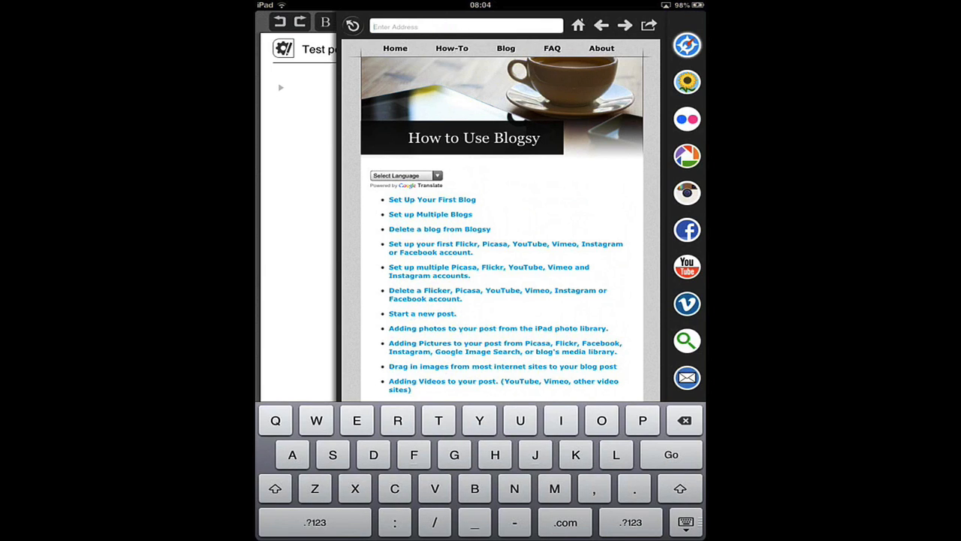
text(www.)
text(jobar)
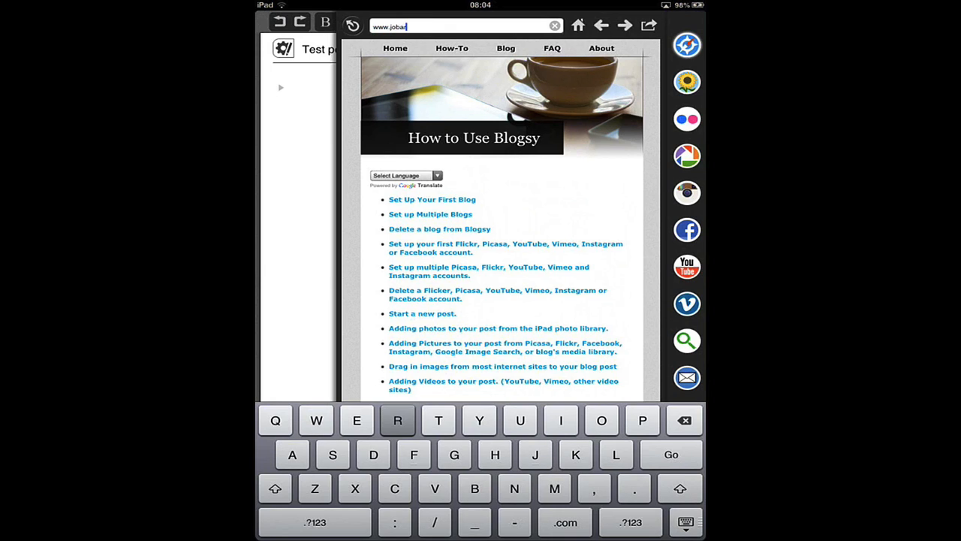
text(neson)
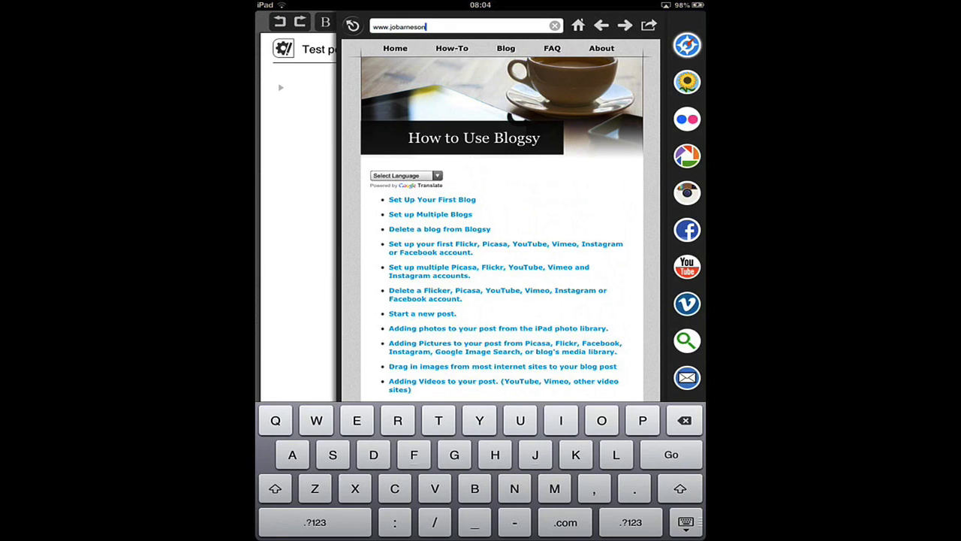
text(line)
text(.com)
key(Return)
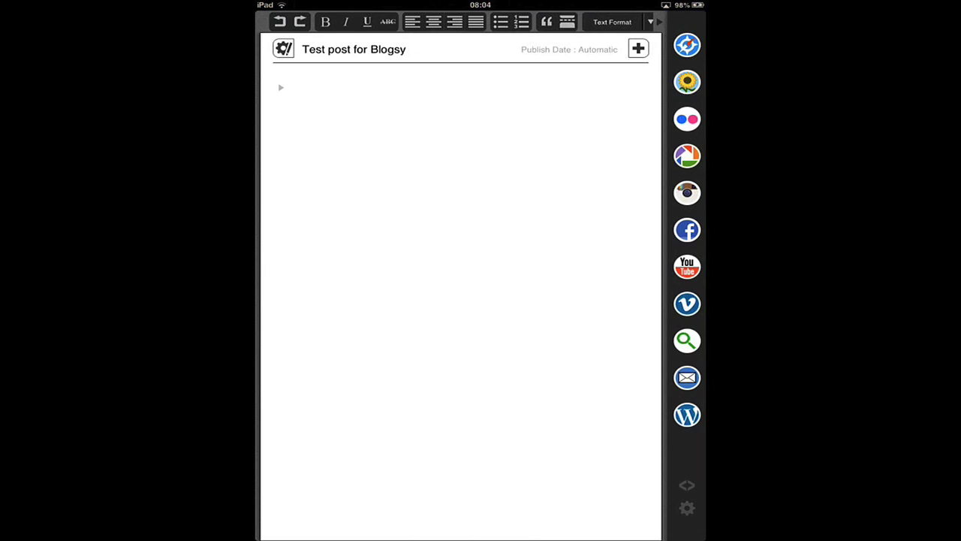
Write 'My blog' in the body and link it to the loaded blog page.
click(450, 225)
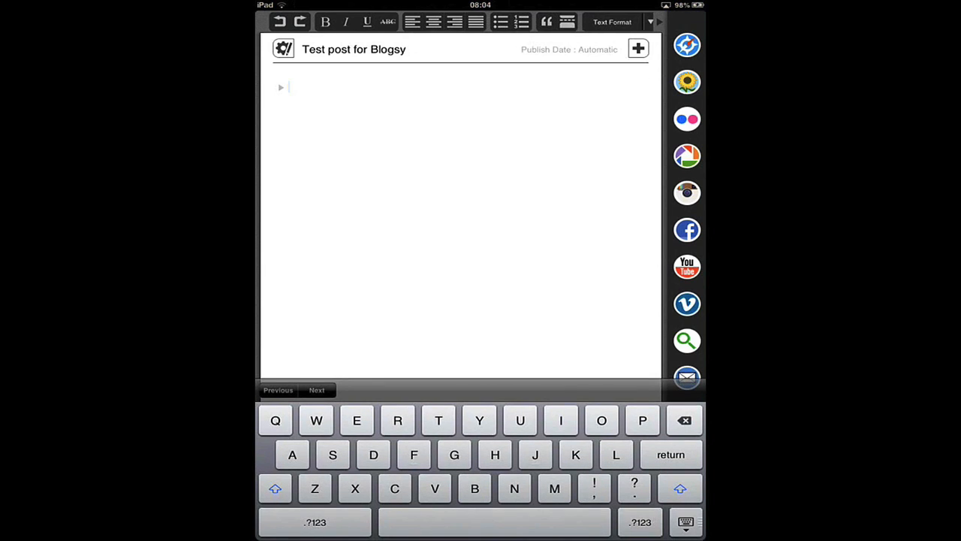
text(My blog)
double_click(295, 87)
drag(303, 94, 326, 94)
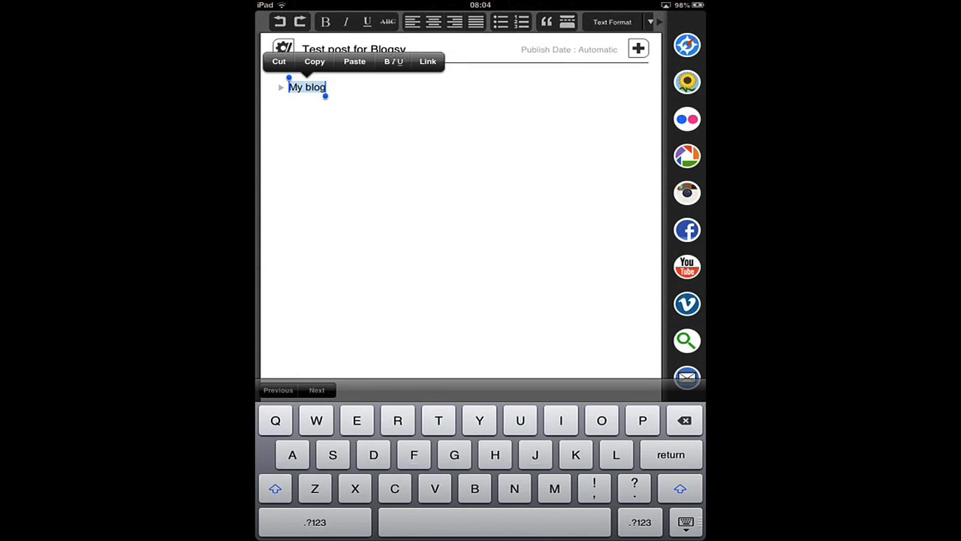
click(687, 46)
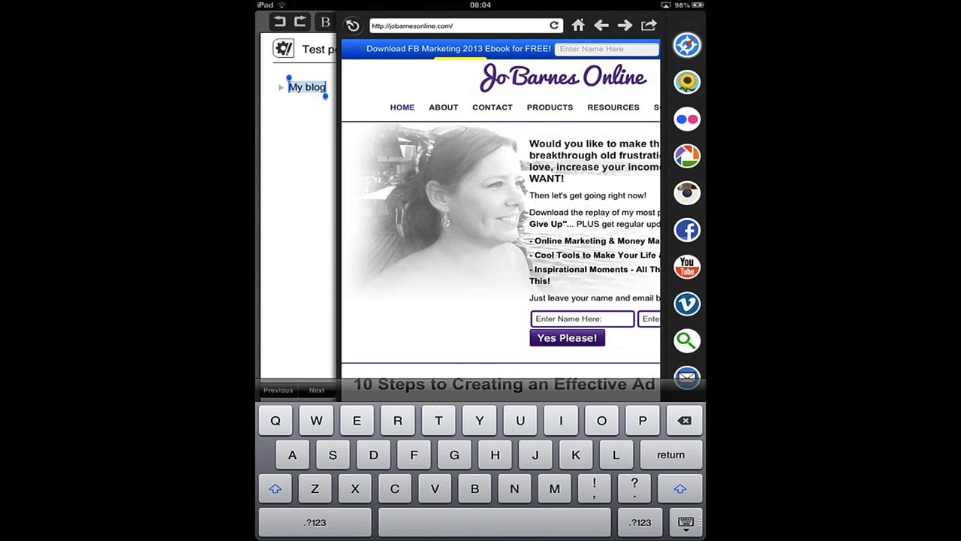
click(306, 225)
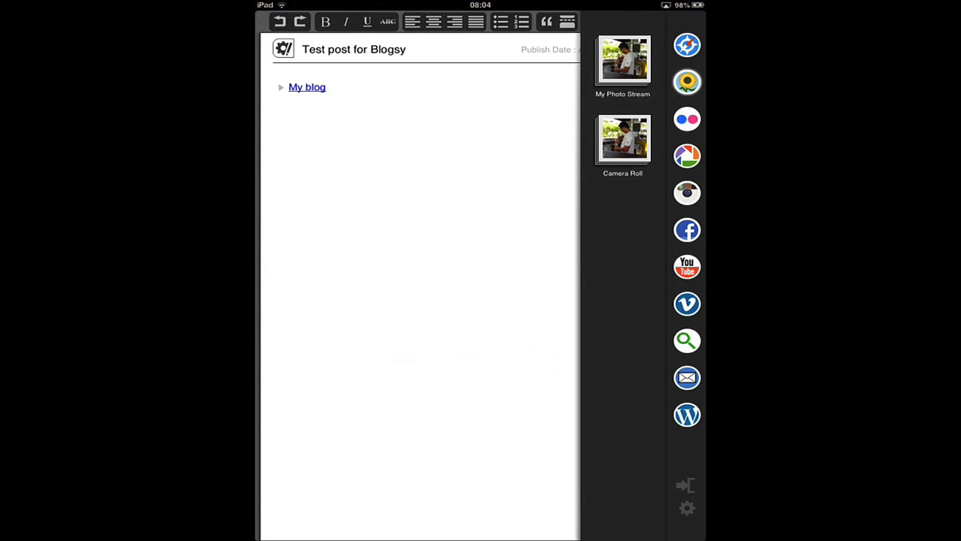
Insert the sunset and cupcake photos from Camera Roll around the My blog link.
click(623, 139)
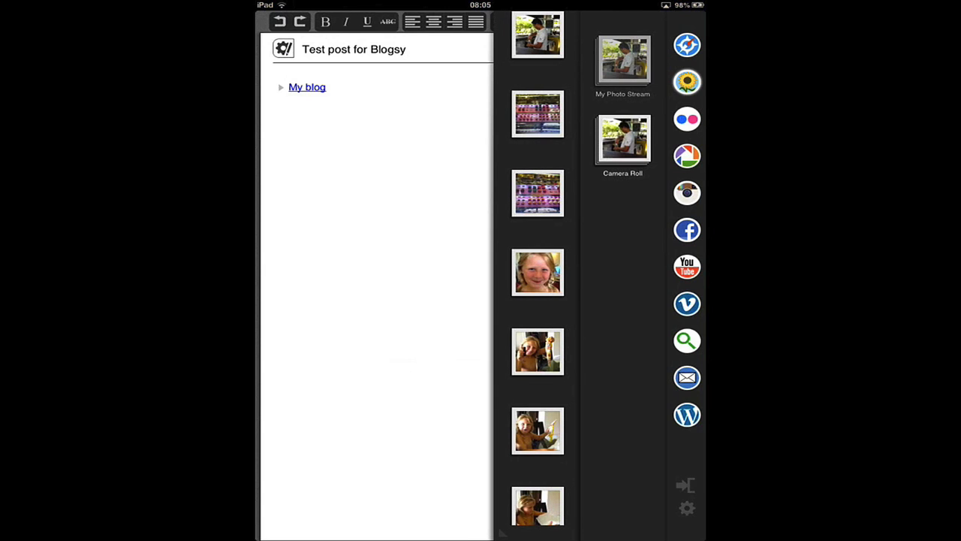
mouse_move(538, 193)
mouse_down()
mouse_move(397, 168)
mouse_move(368, 219)
mouse_up()
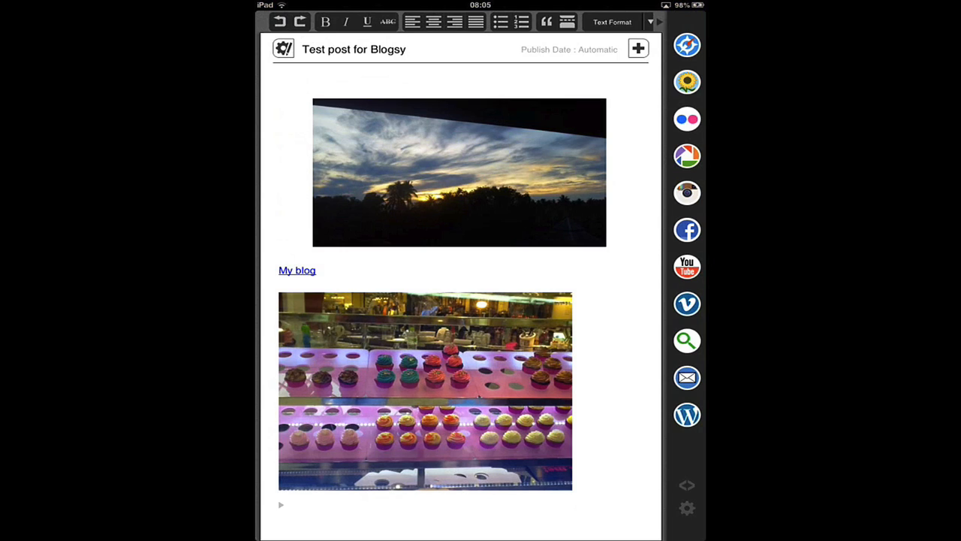
click(687, 267)
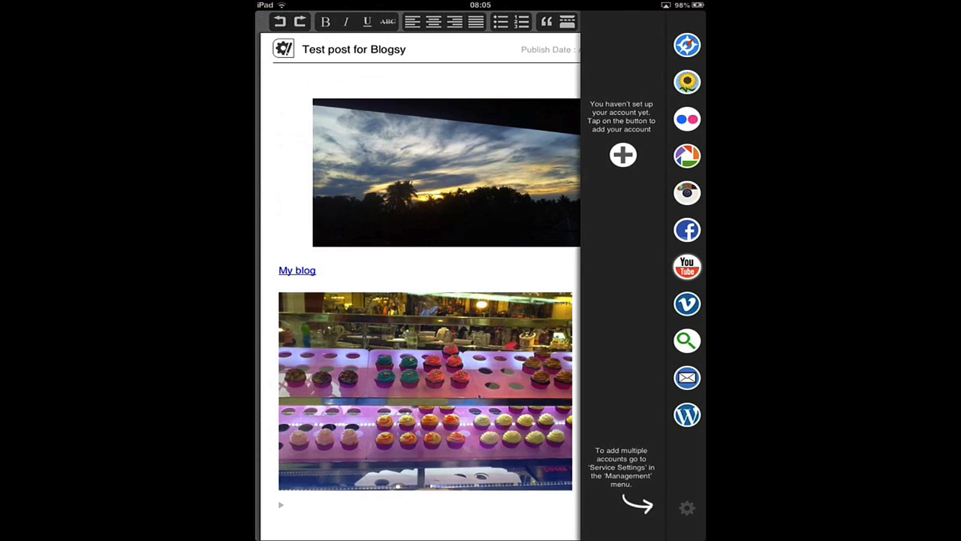
click(312, 173)
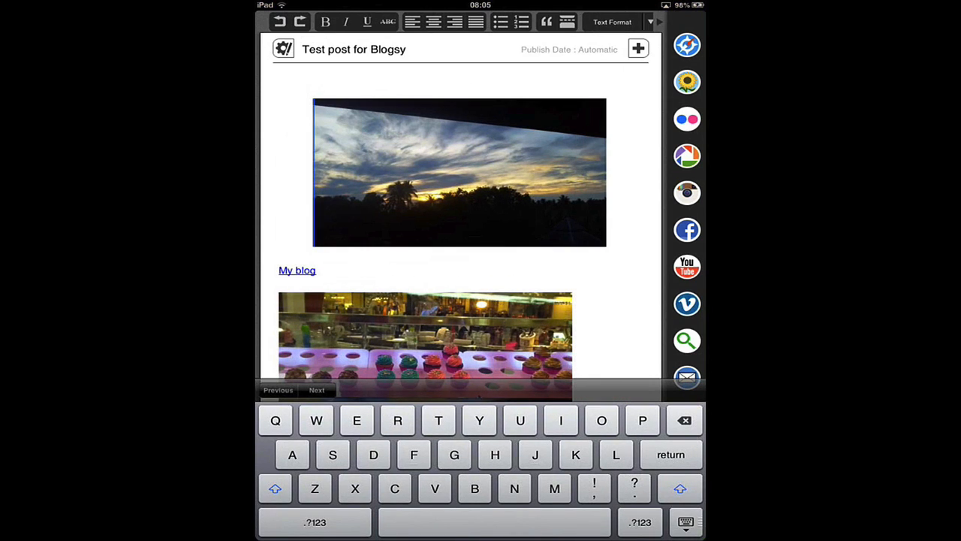
click(686, 522)
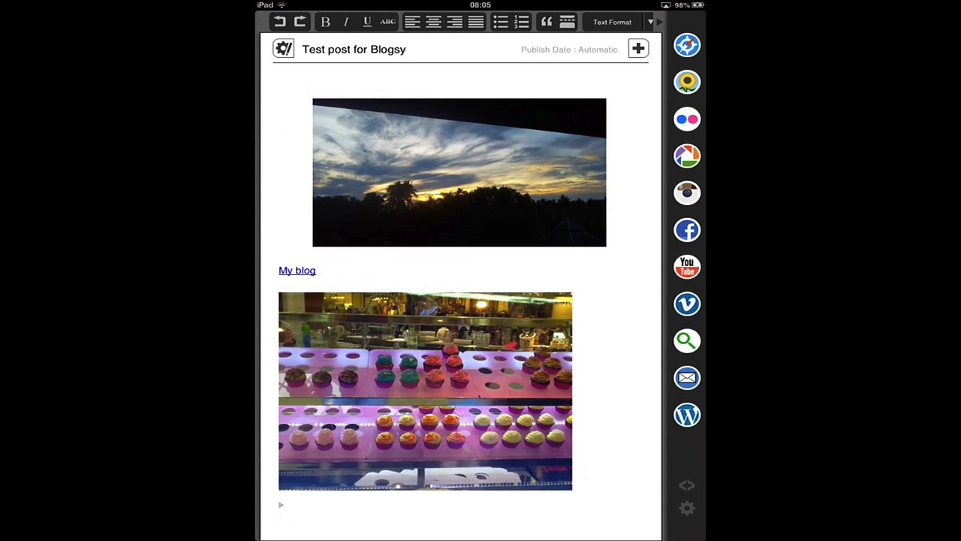
Search Google images for 'Travel', review the results and return to the post.
click(687, 340)
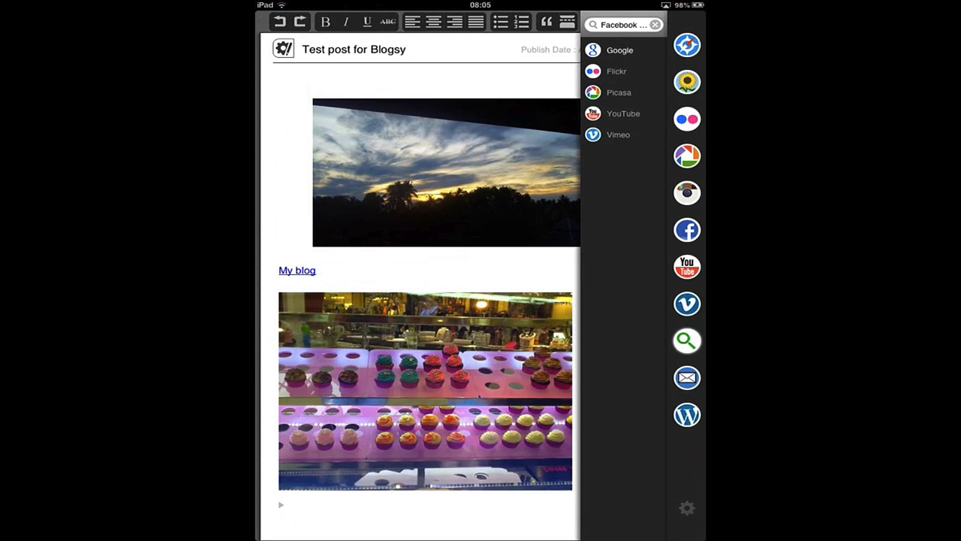
click(610, 49)
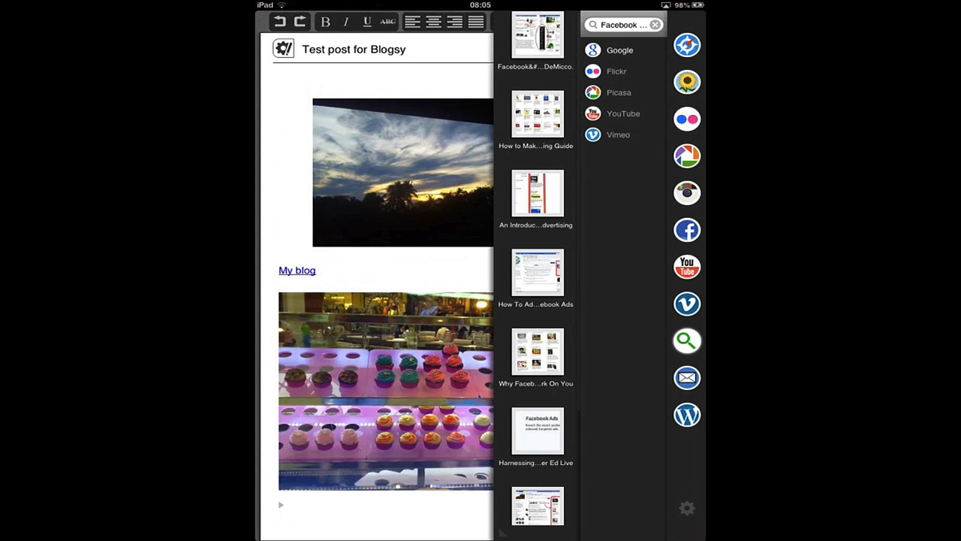
click(656, 24)
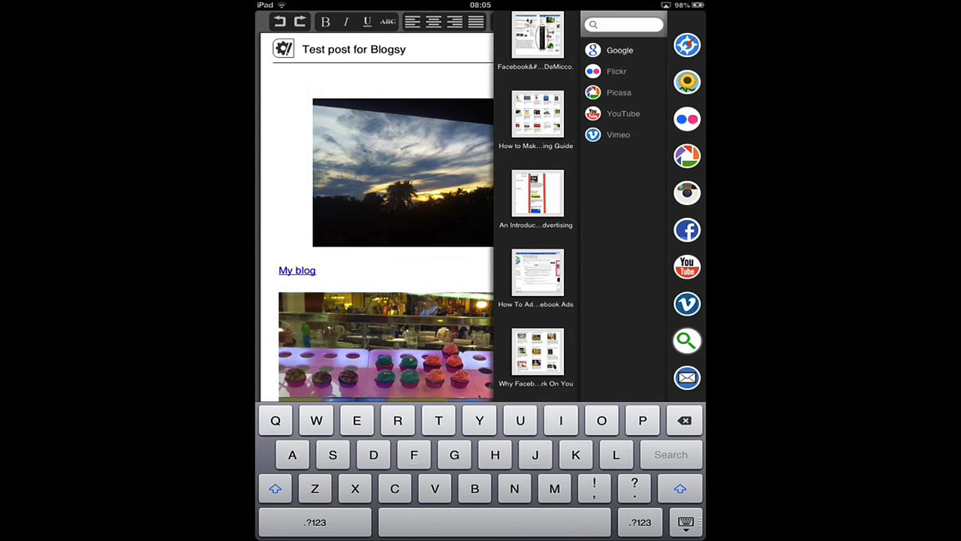
text(Tr)
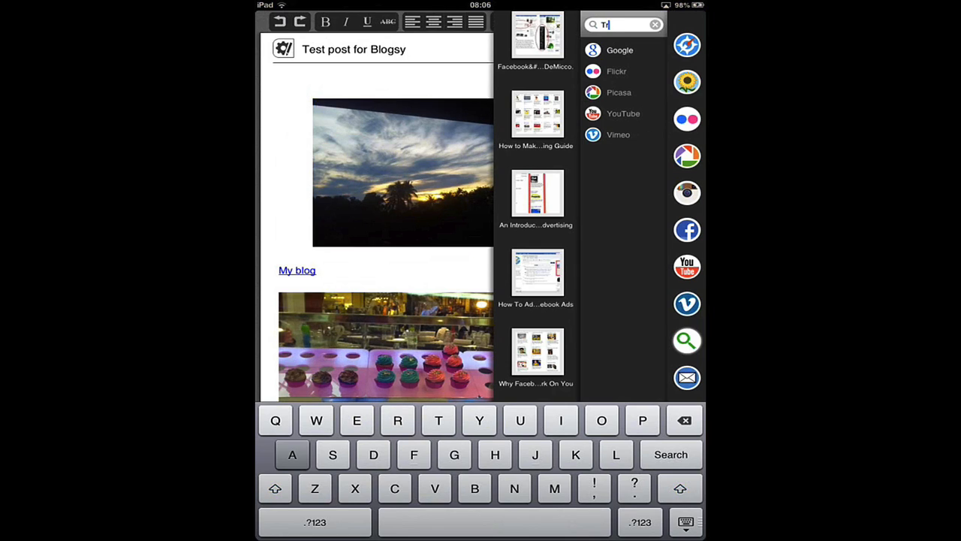
text(avel)
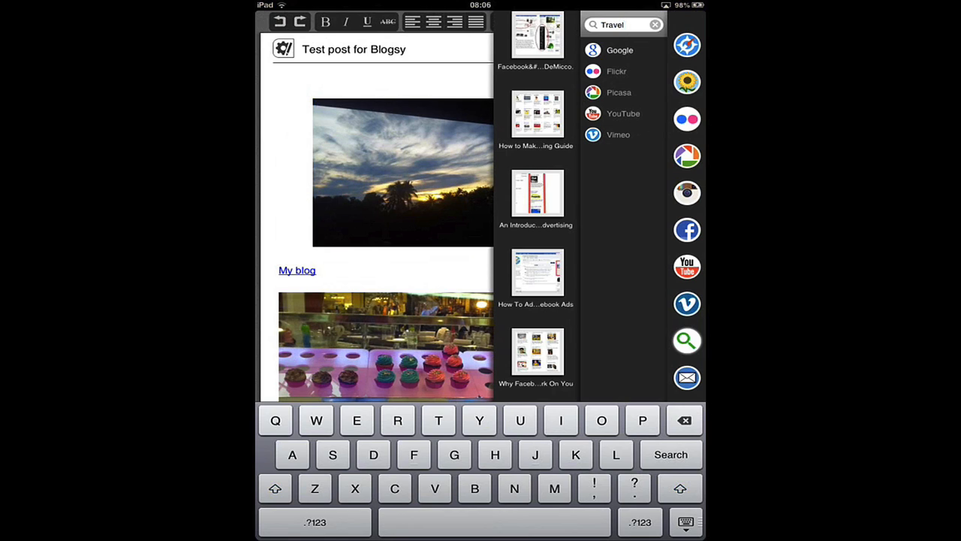
key(Return)
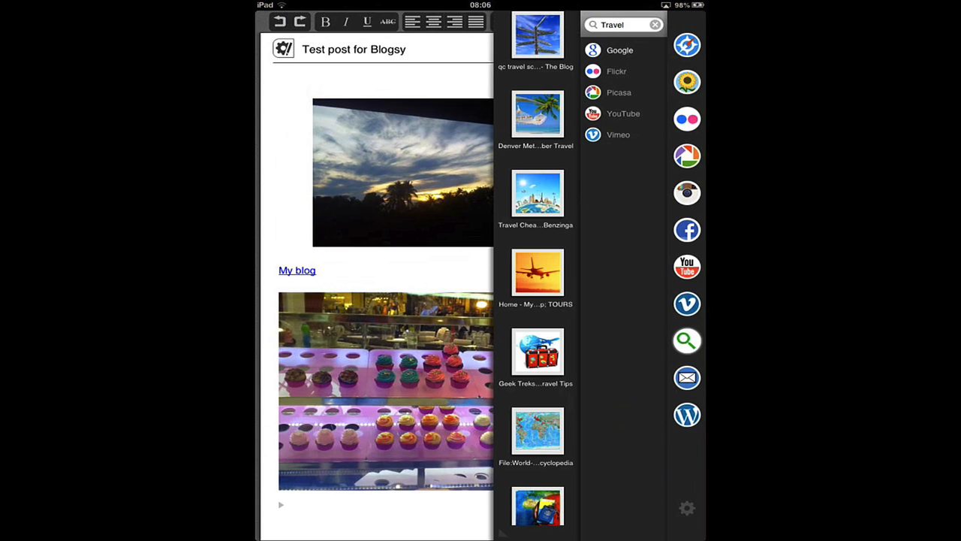
click(687, 340)
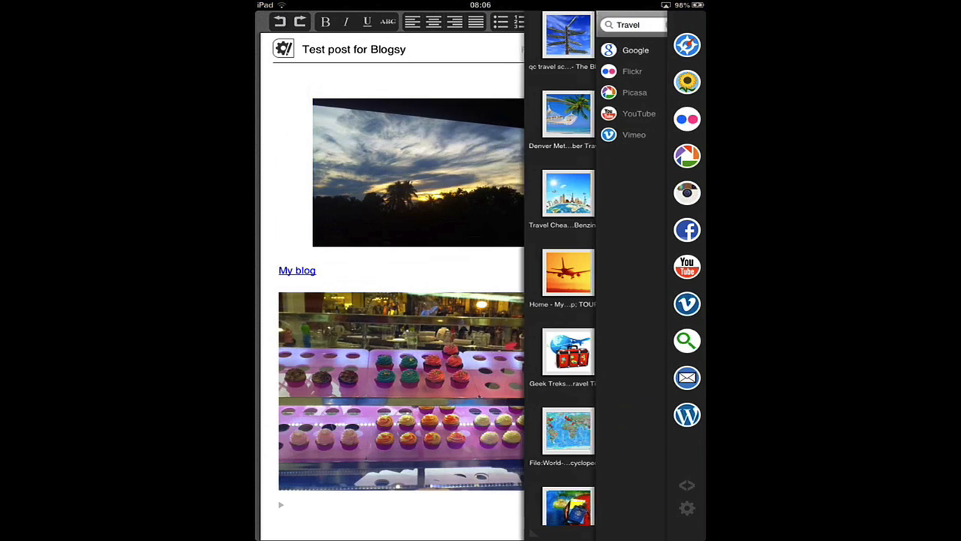
Insert the Google+ Marketing 2013 graphic from the WordPress media library below the sunset photo.
click(687, 415)
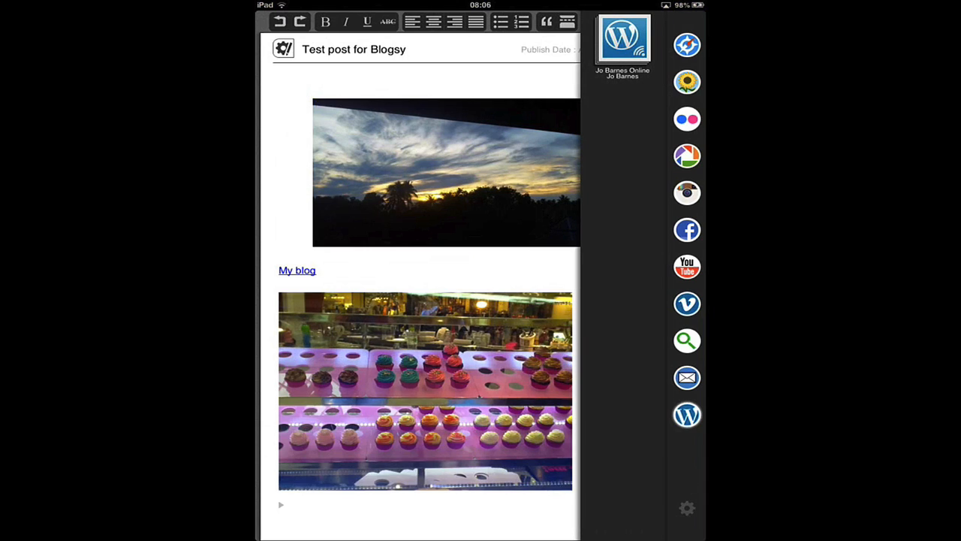
click(623, 38)
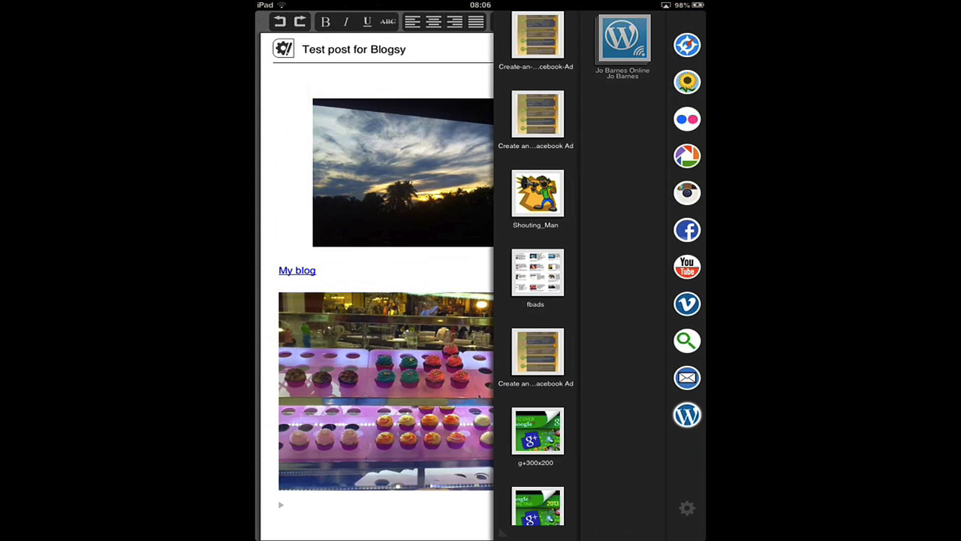
scroll(537, 270, down, 5)
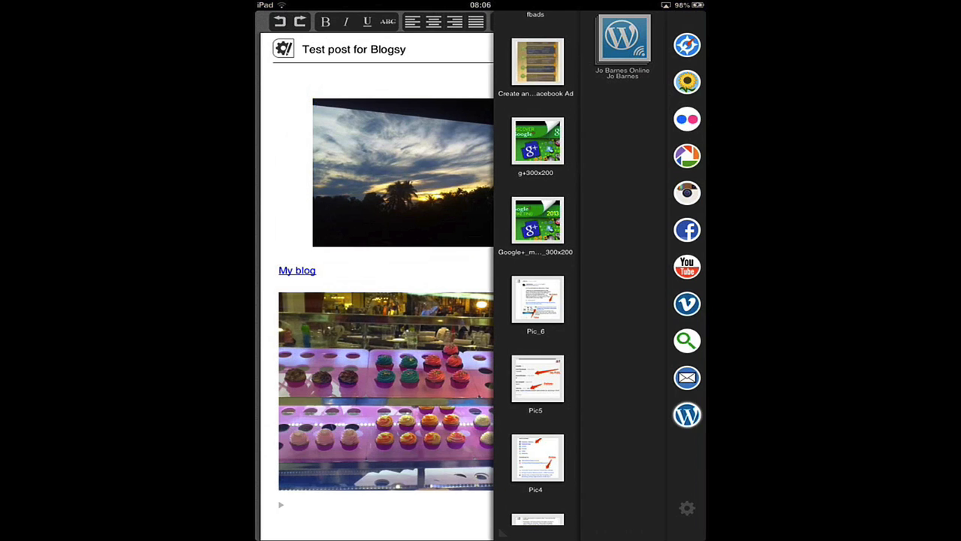
scroll(537, 271, down, 1)
mouse_move(538, 220)
mouse_down()
mouse_move(465, 403)
mouse_move(462, 341)
mouse_up()
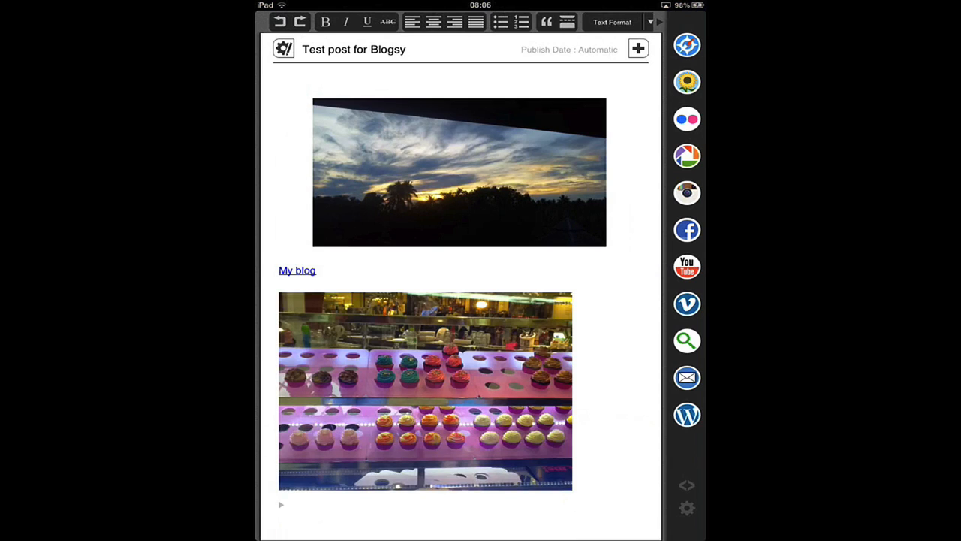
scroll(450, 300, down, 5)
scroll(450, 301, up, 5)
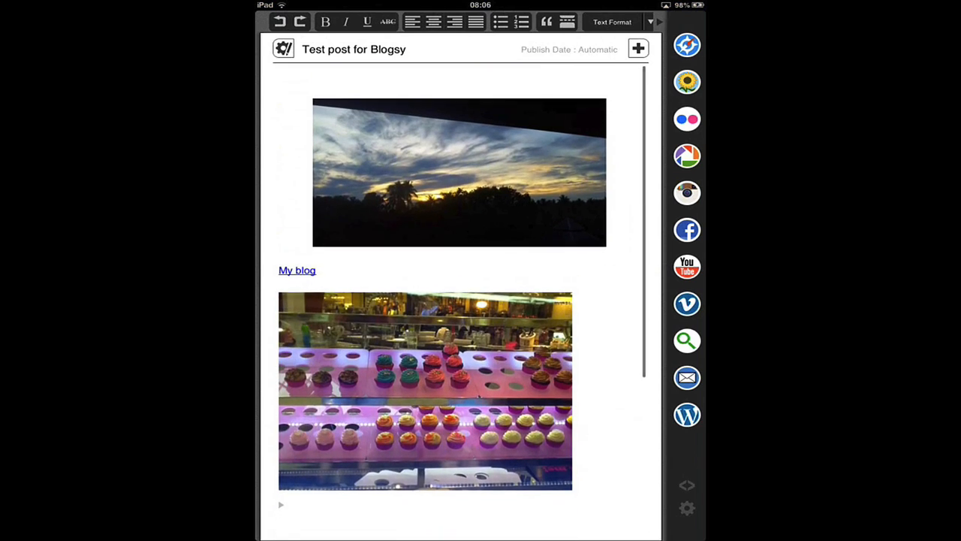
click(687, 415)
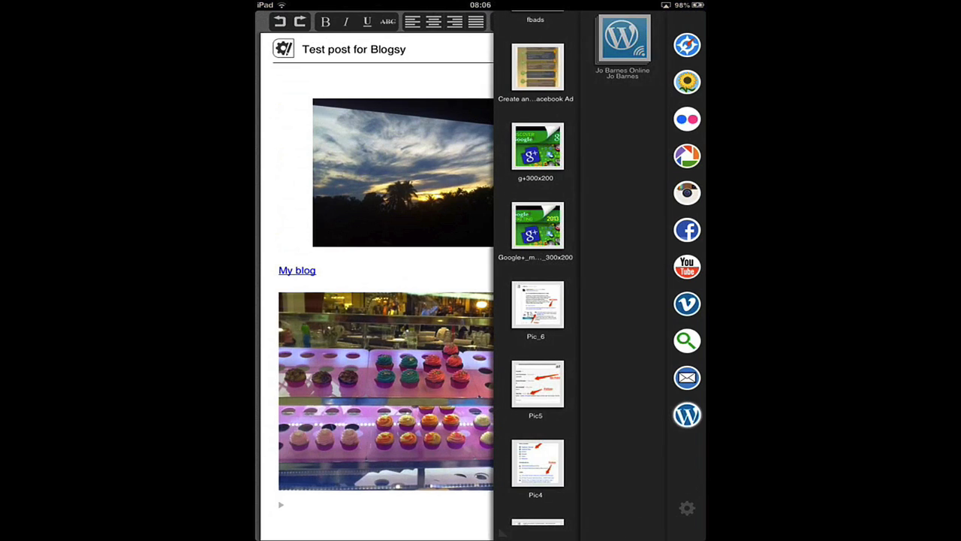
drag(538, 225, 453, 330)
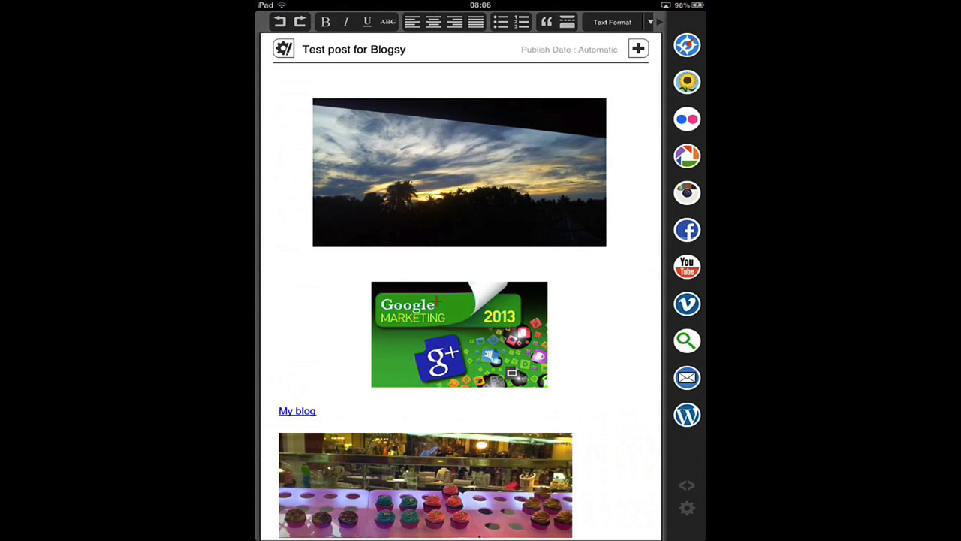
Place the insertion point on the empty line beneath the cupcake photo.
click(308, 150)
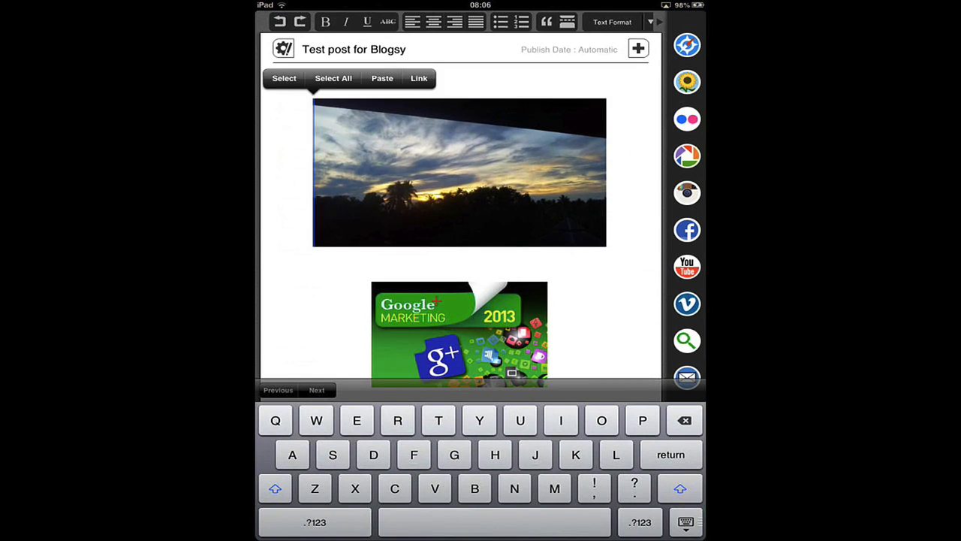
click(465, 331)
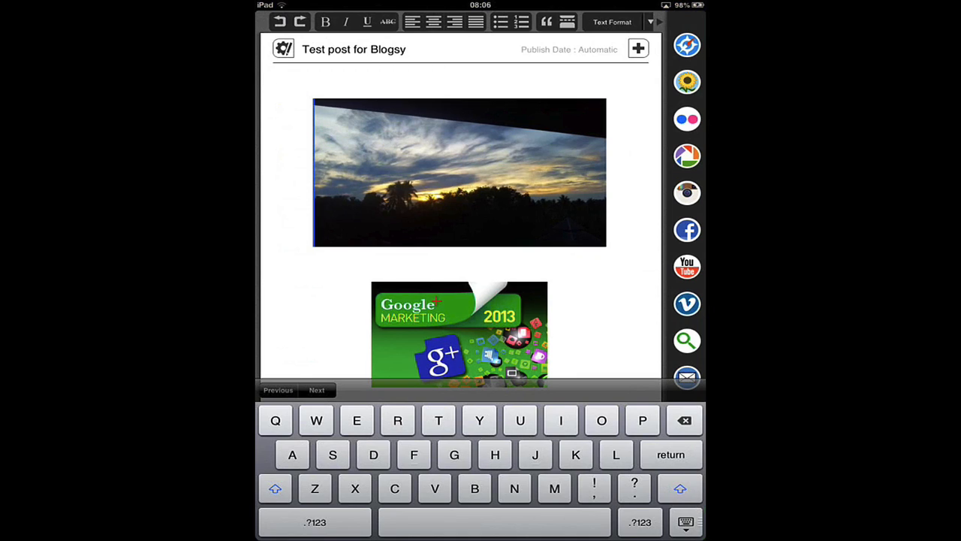
click(314, 172)
click(465, 331)
scroll(451, 225, down, 10)
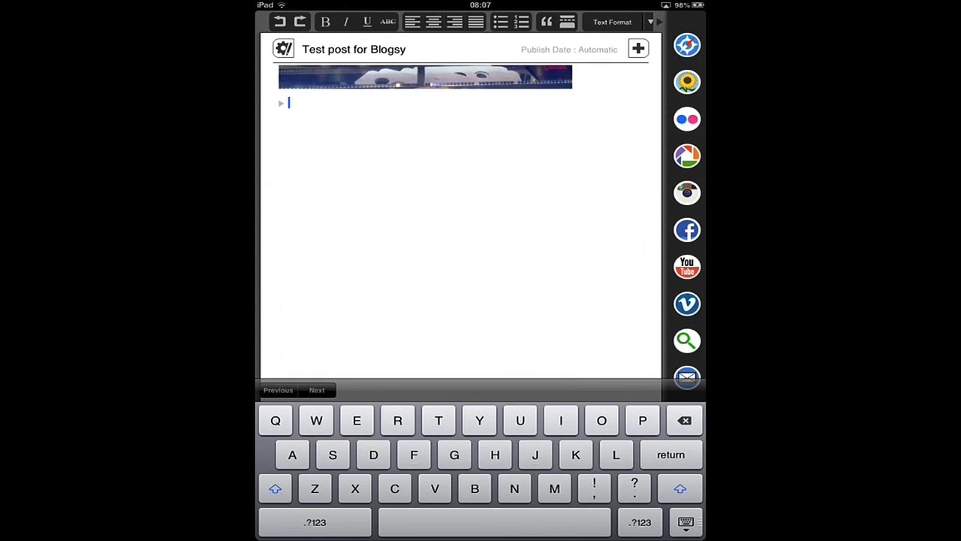
text(Hey )
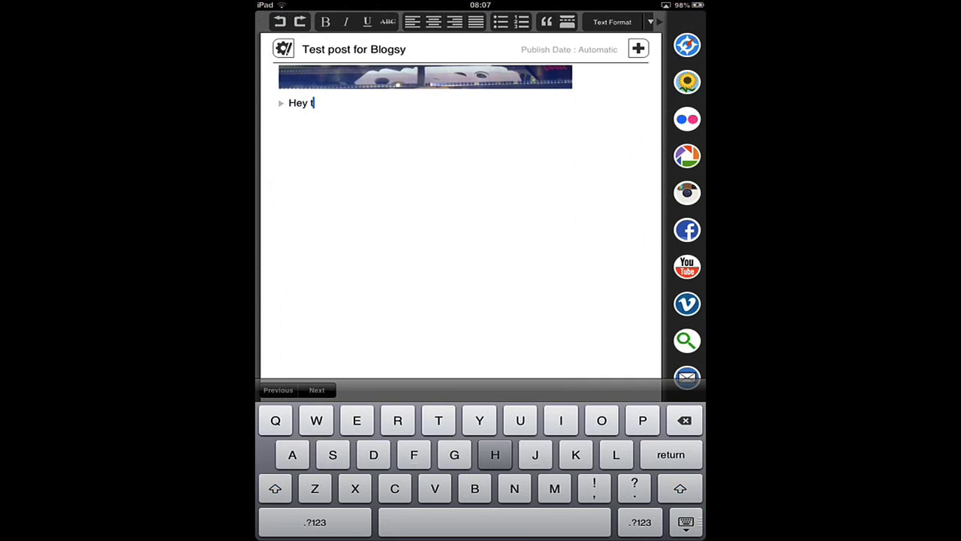
text(there, thi)
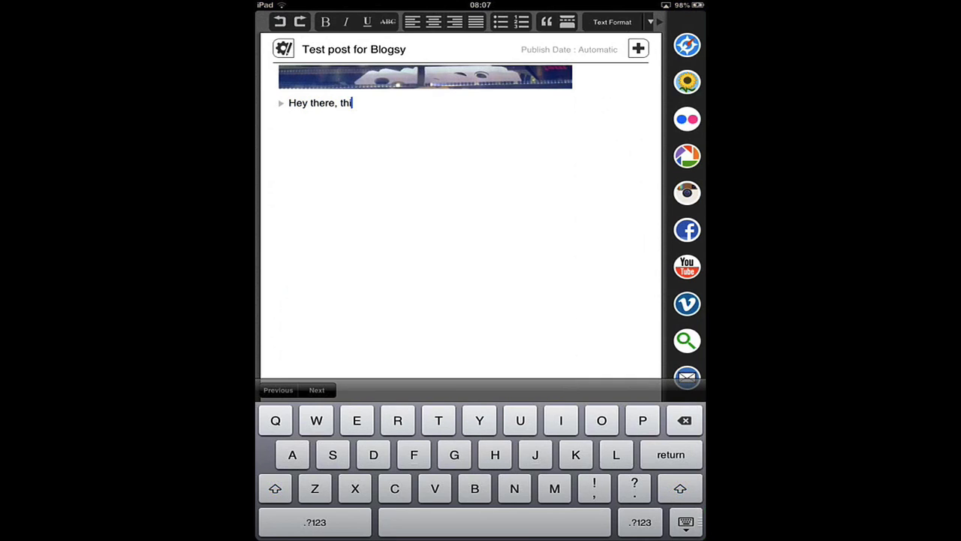
text(s is a)
text(n awesom)
text(e app fo)
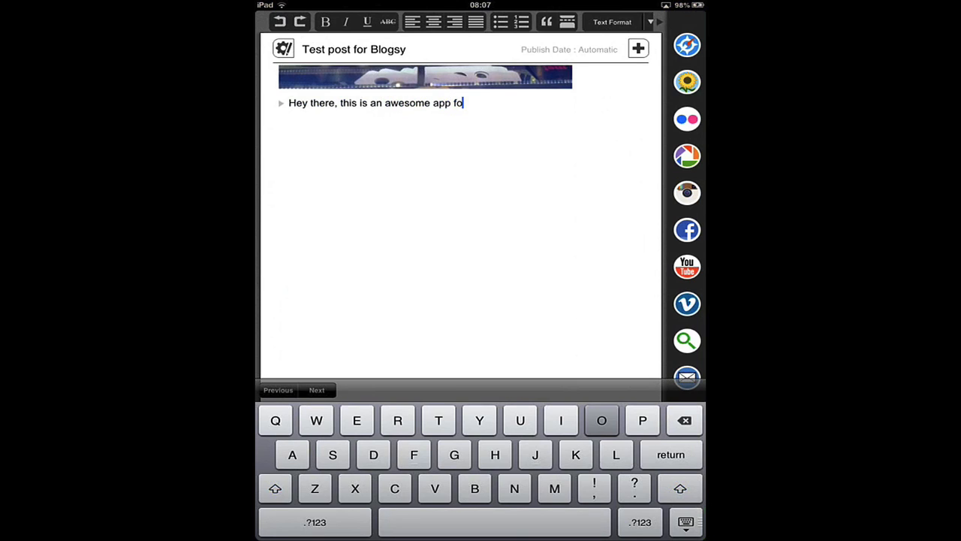
text(r bloggi)
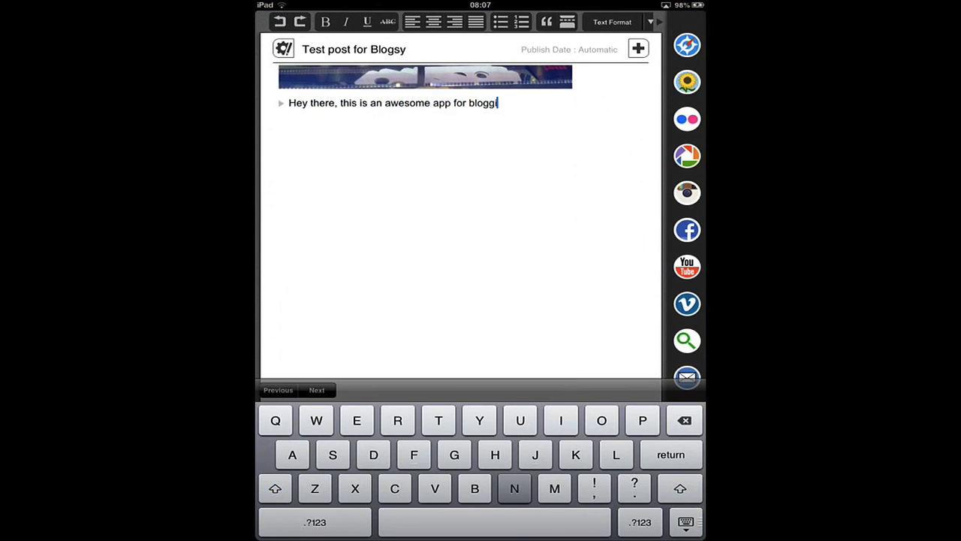
text(ng on the go)
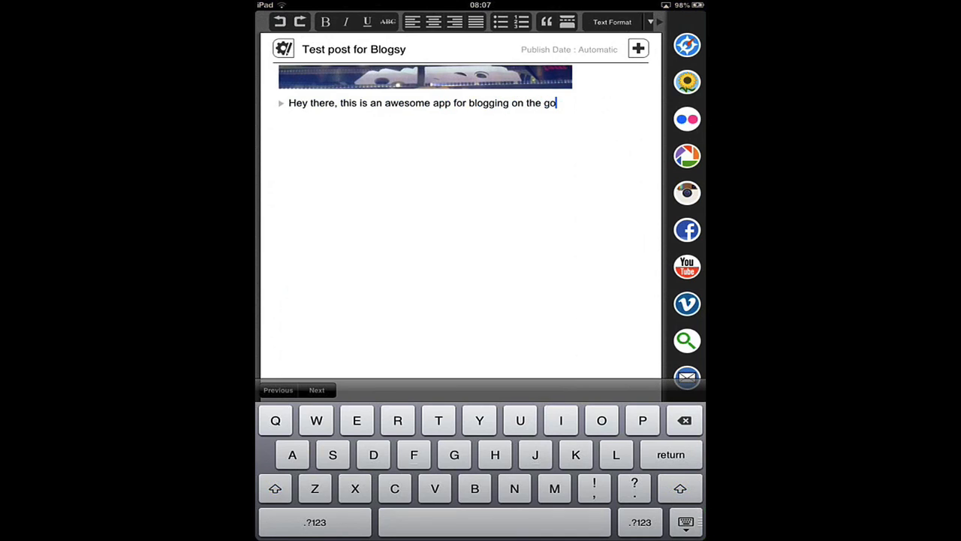
Type 'Hey there, this is an awesome app for blogging on the go!' with the exclamation mark.
click(314, 522)
text(!)
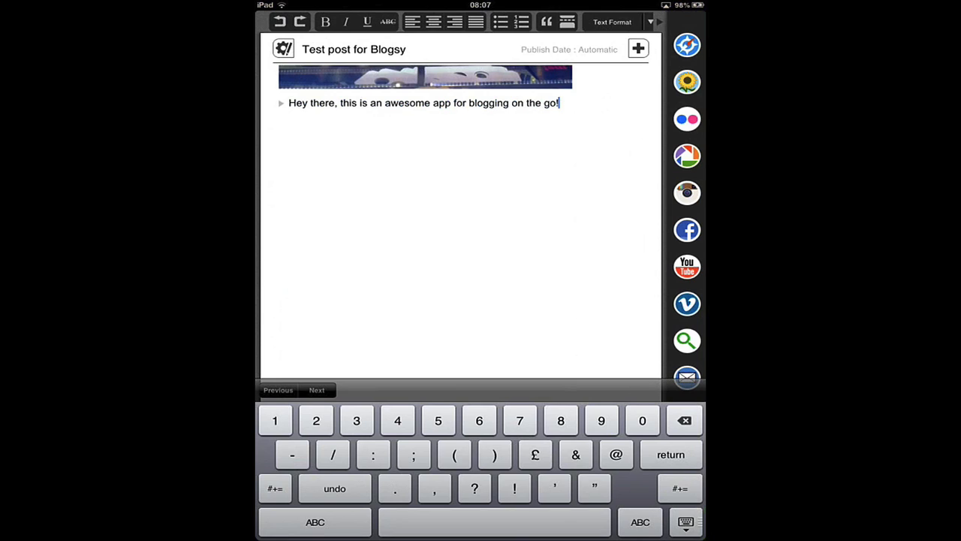
click(430, 103)
Make 'Hey there' bold and start a new paragraph after 'go!'.
double_click(297, 103)
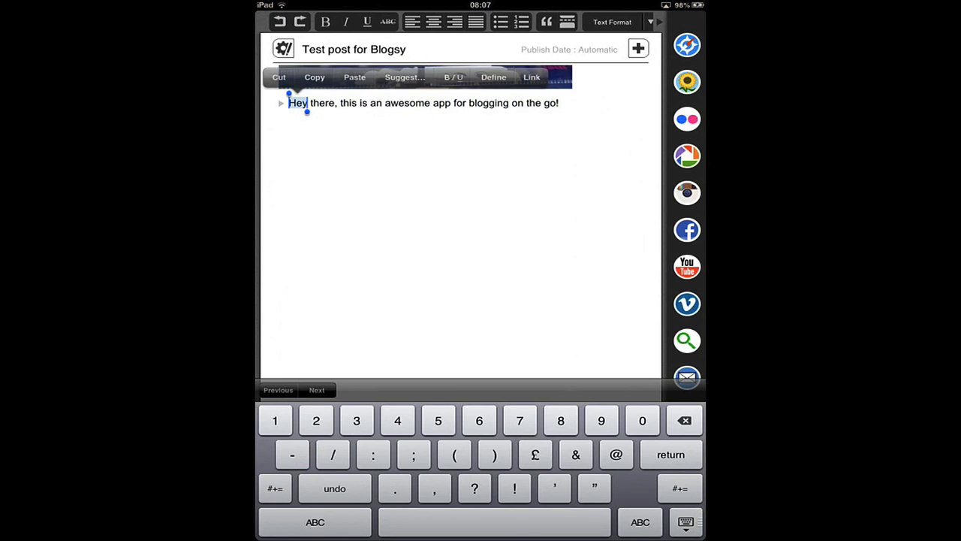
drag(306, 111, 336, 111)
click(325, 22)
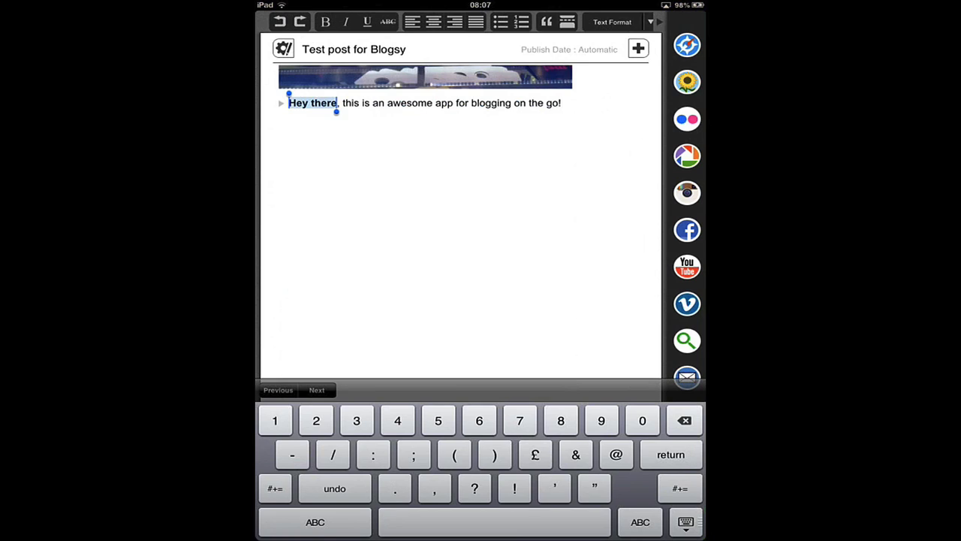
click(563, 103)
click(671, 455)
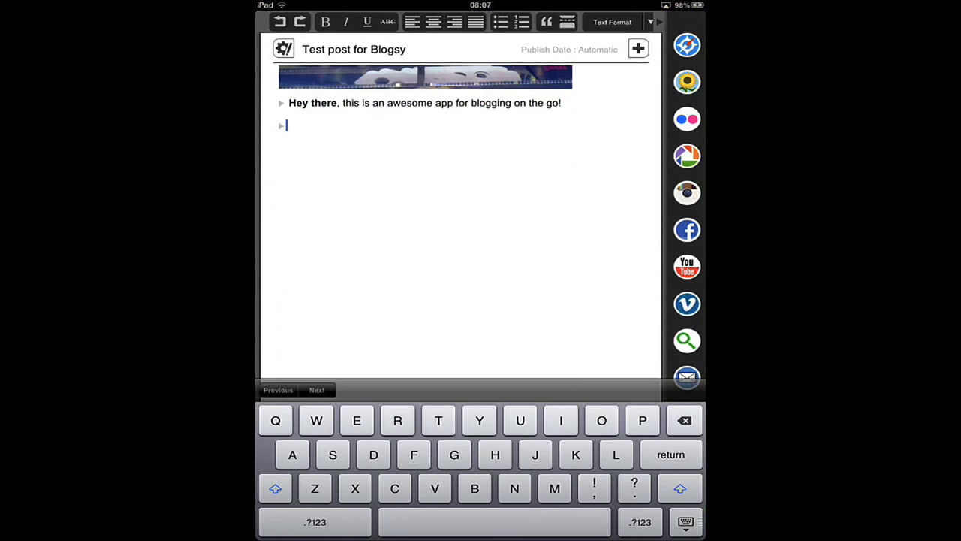
Insert a More break after the opening sentence via the toolbar's read-more button.
click(568, 22)
scroll(451, 225, up, 5)
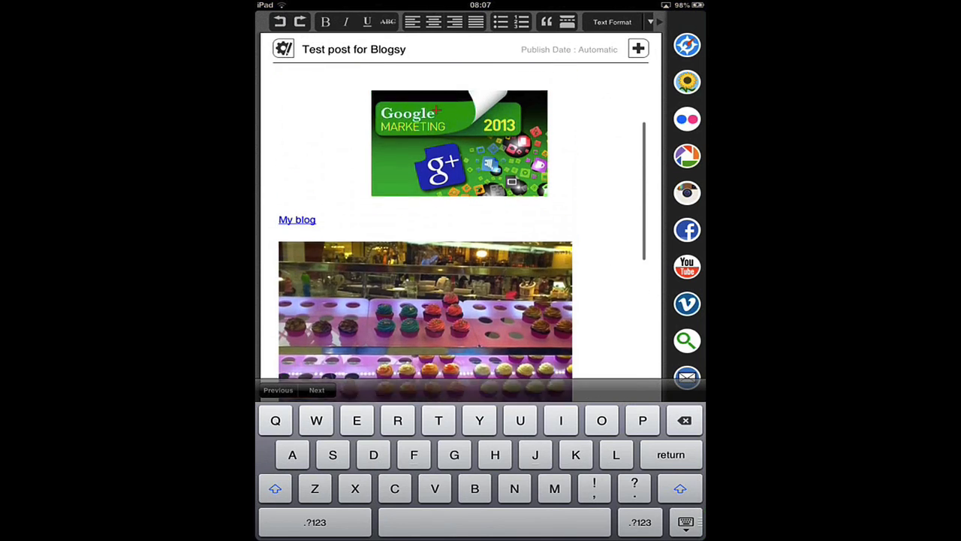
scroll(450, 225, down, 4)
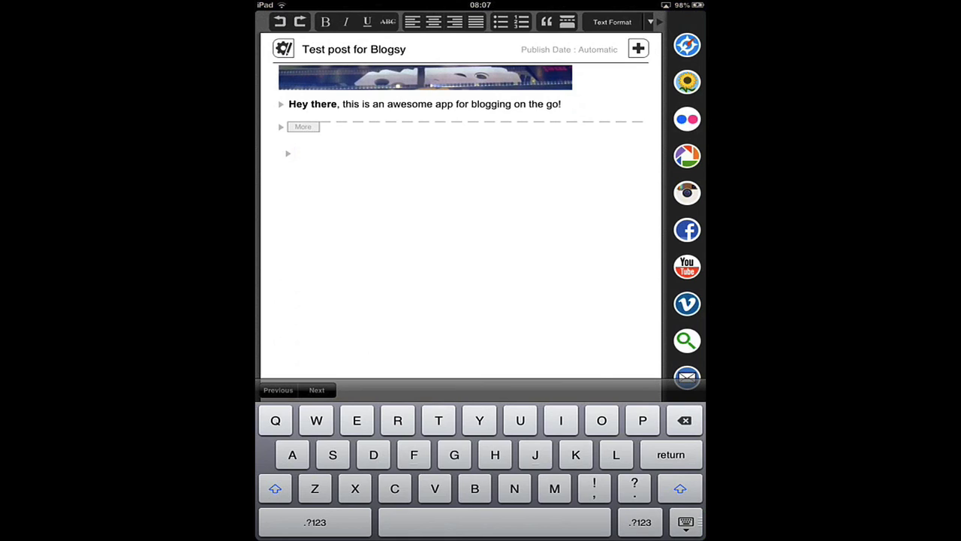
click(283, 48)
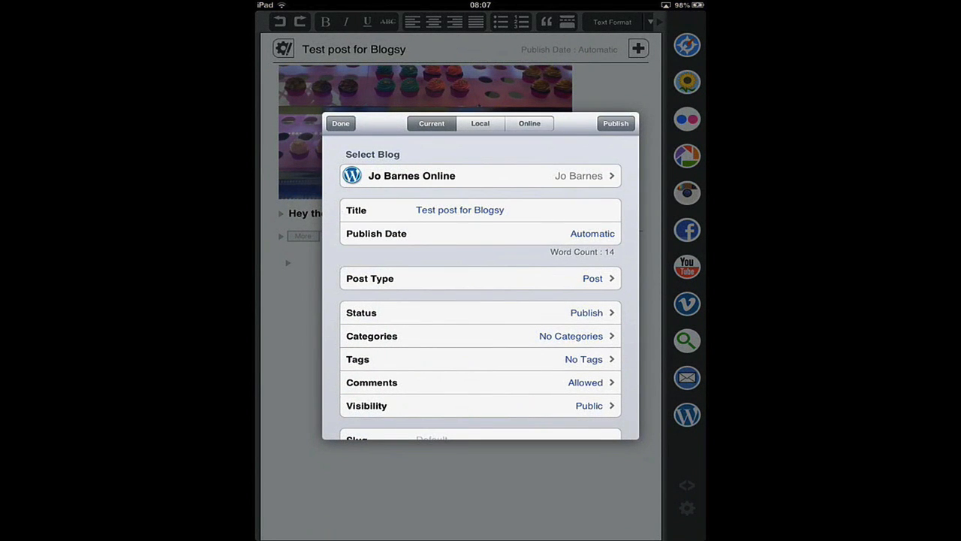
scroll(480, 300, down, 3)
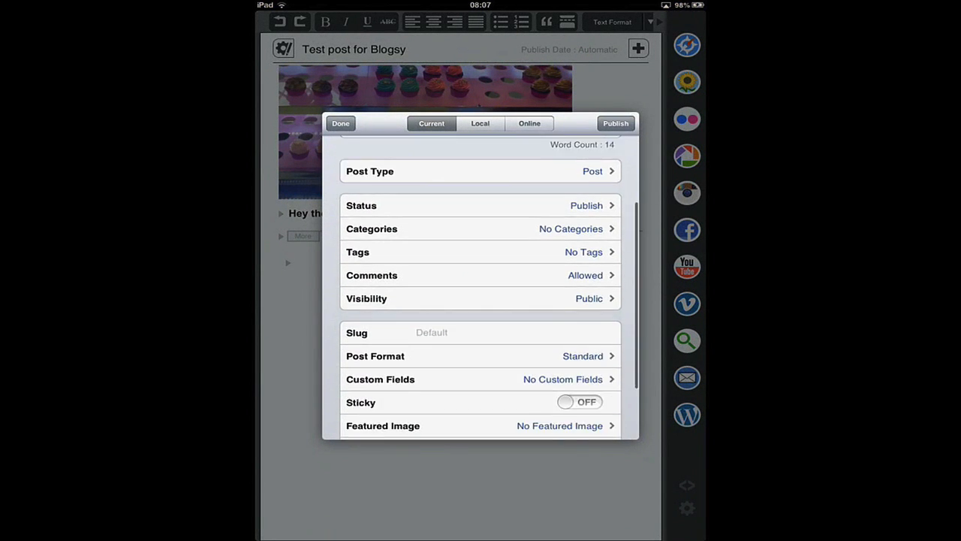
scroll(480, 300, up, 1)
click(480, 258)
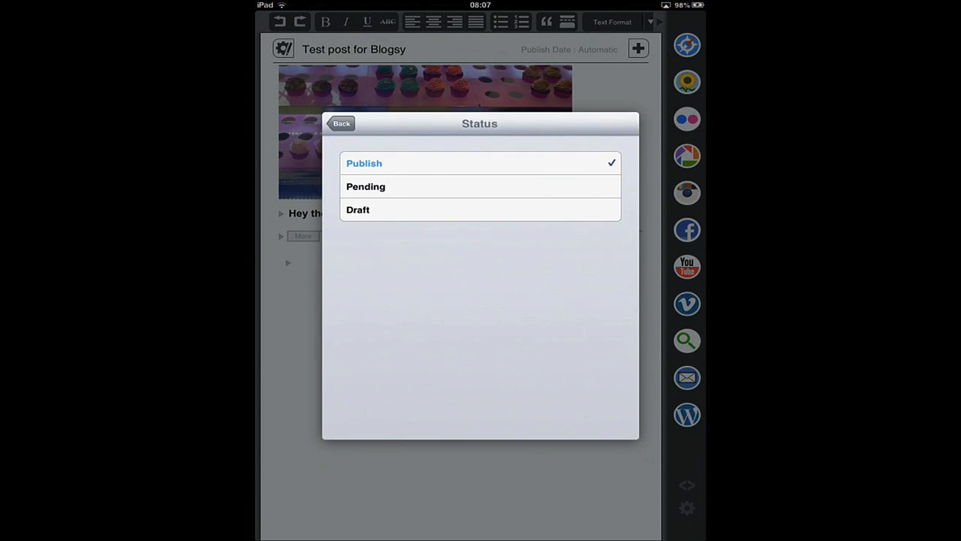
click(480, 210)
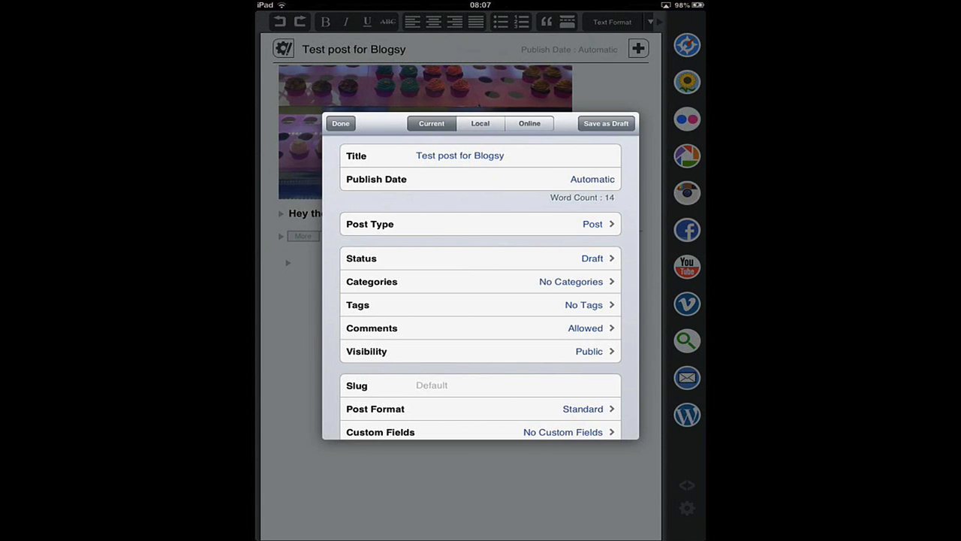
click(480, 304)
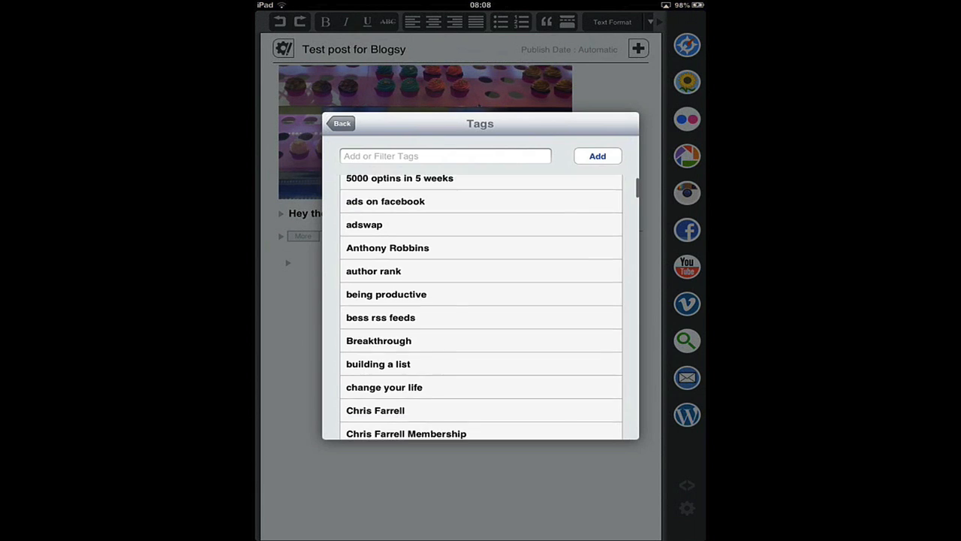
scroll(480, 316, down, 5)
scroll(480, 315, up, 5)
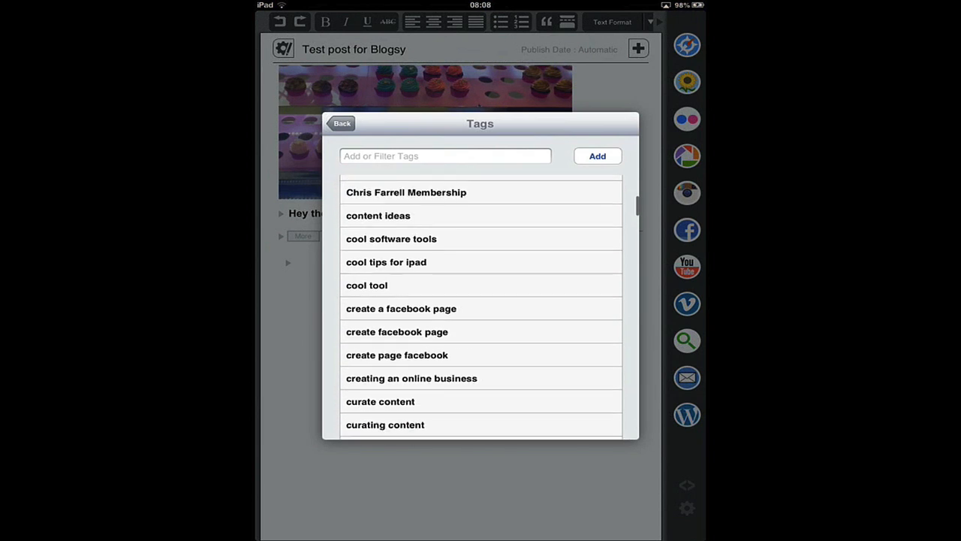
scroll(481, 316, up, 2)
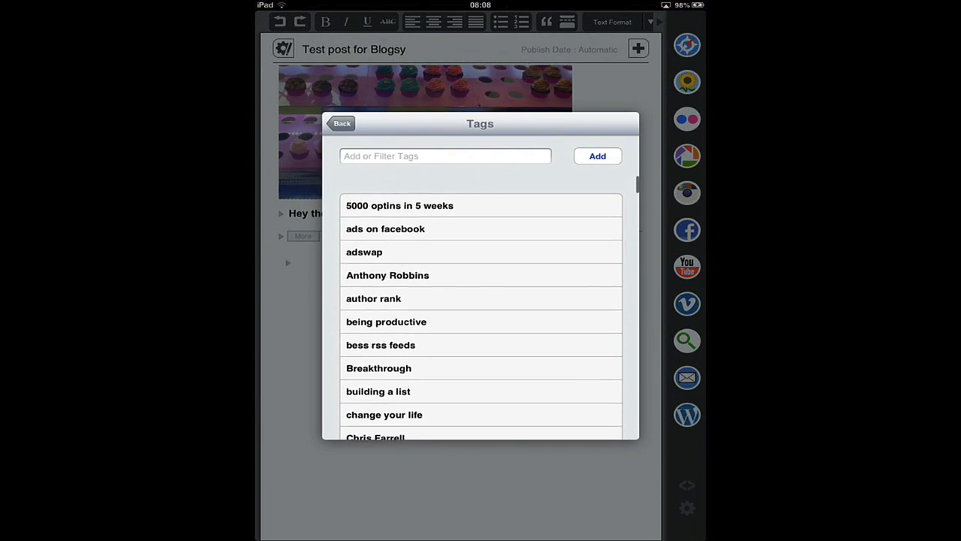
click(342, 123)
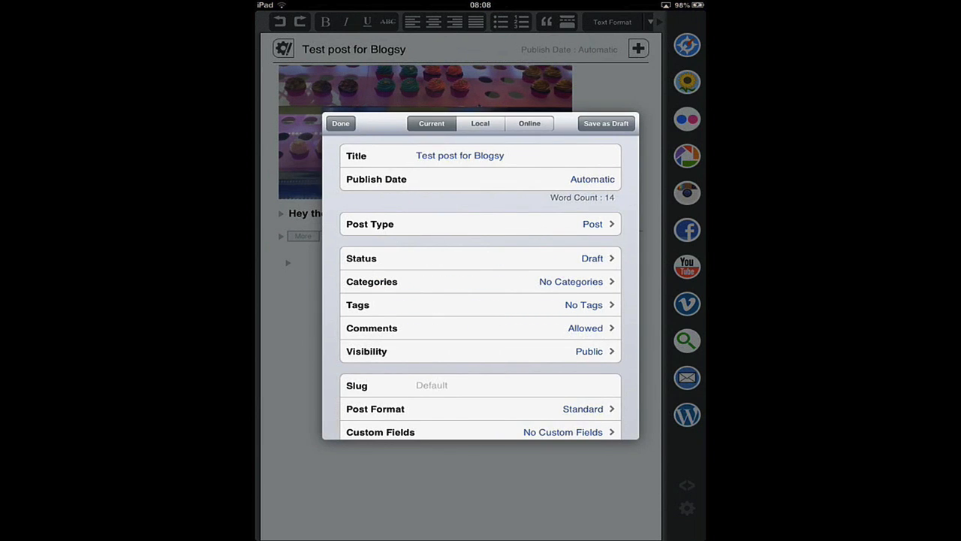
click(481, 281)
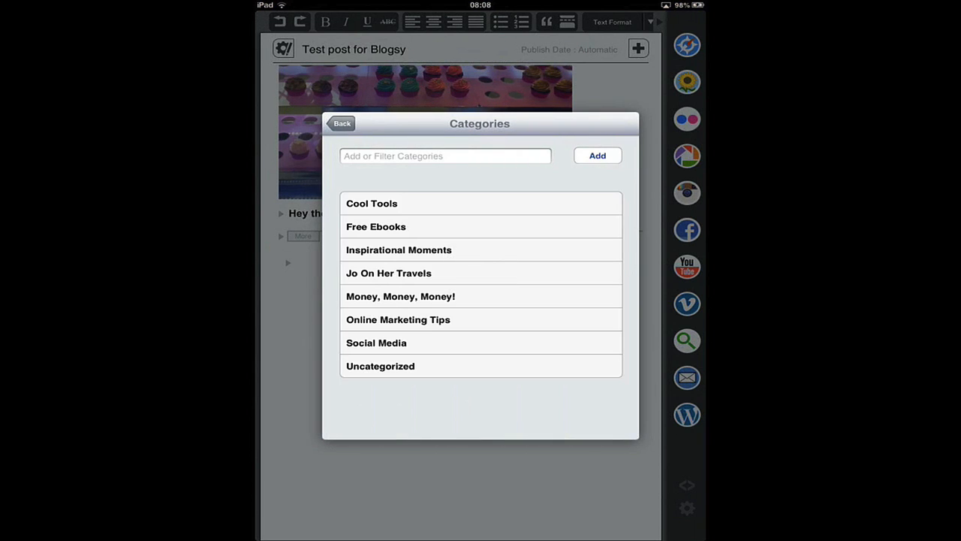
click(341, 123)
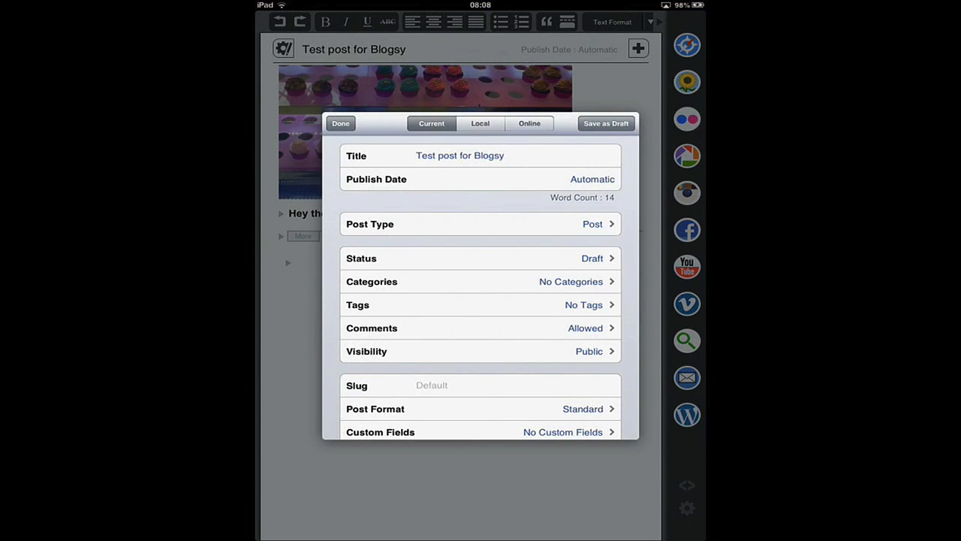
Send the post as a draft using Post & Keep Local Draft, getting the success alert.
click(606, 124)
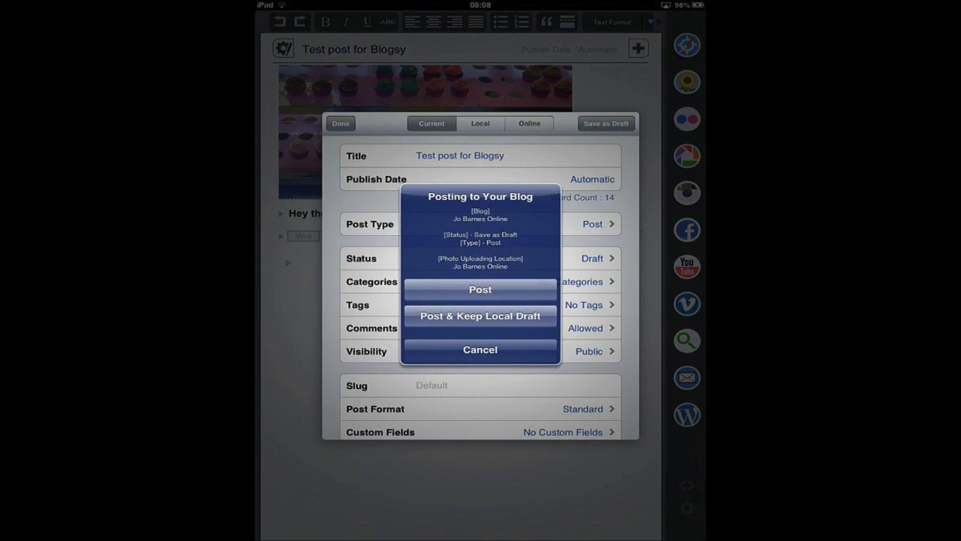
click(480, 315)
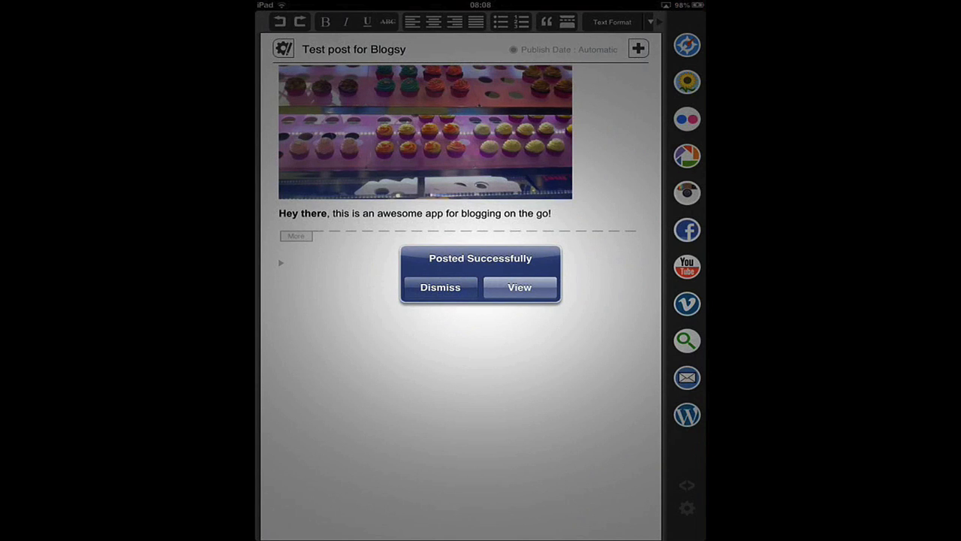
View the posted draft on the live Jo Barnes Online blog from the success alert.
click(519, 287)
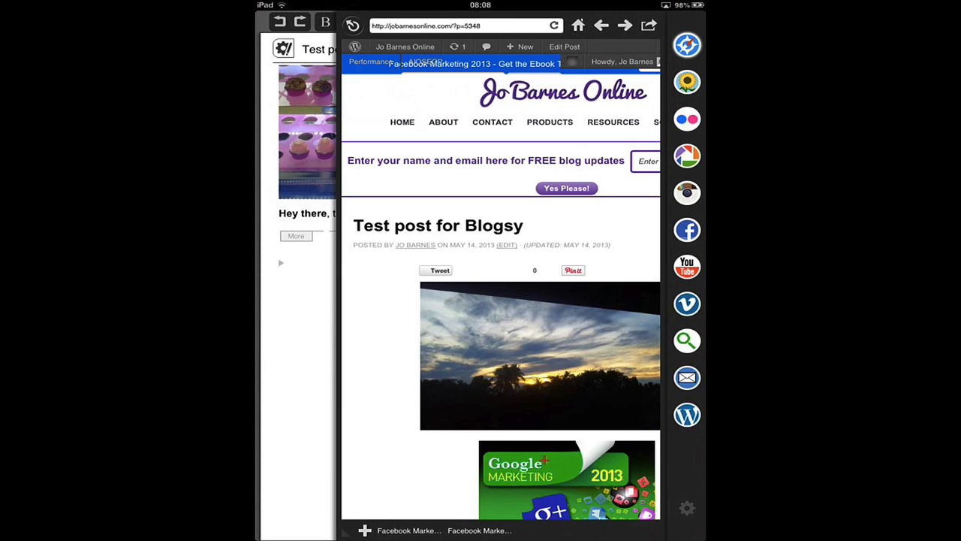
scroll(500, 300, down, 3)
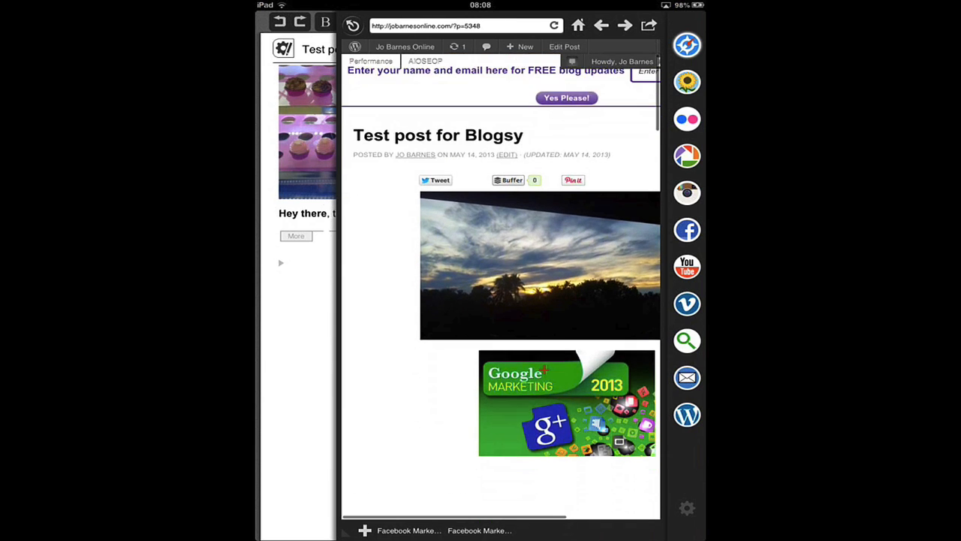
scroll(501, 300, down, 4)
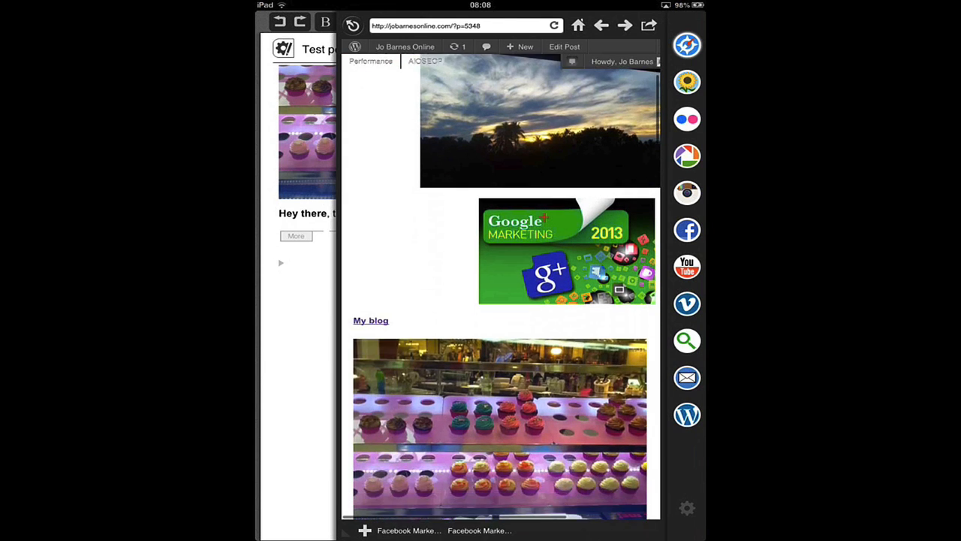
scroll(501, 301, down, 4)
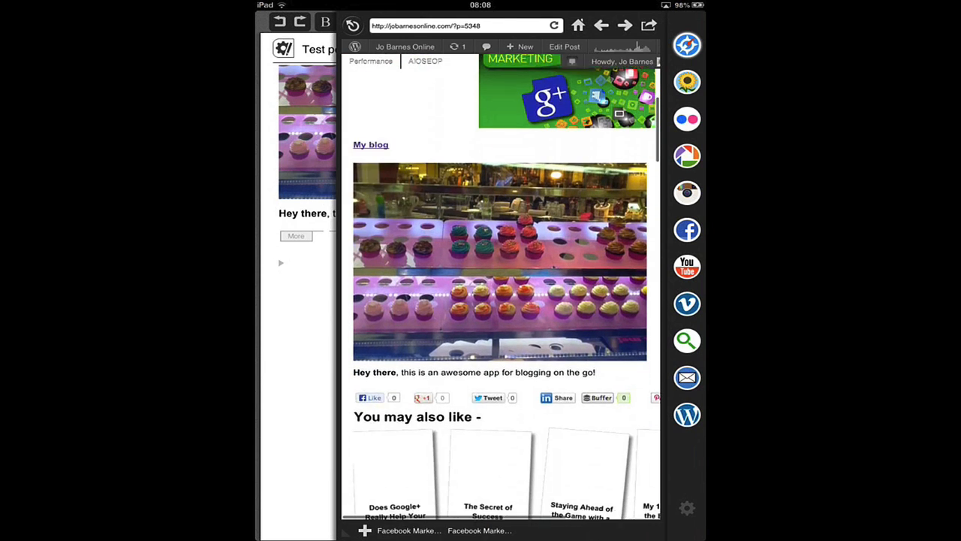
scroll(501, 300, down, 4)
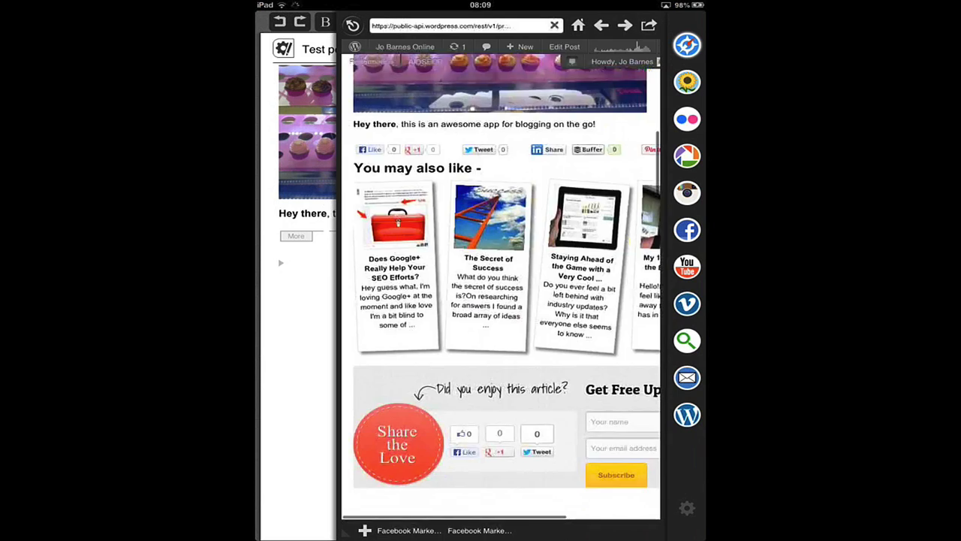
scroll(501, 300, down, 4)
scroll(501, 301, down, 3)
scroll(501, 300, up, 4)
scroll(501, 301, up, 3)
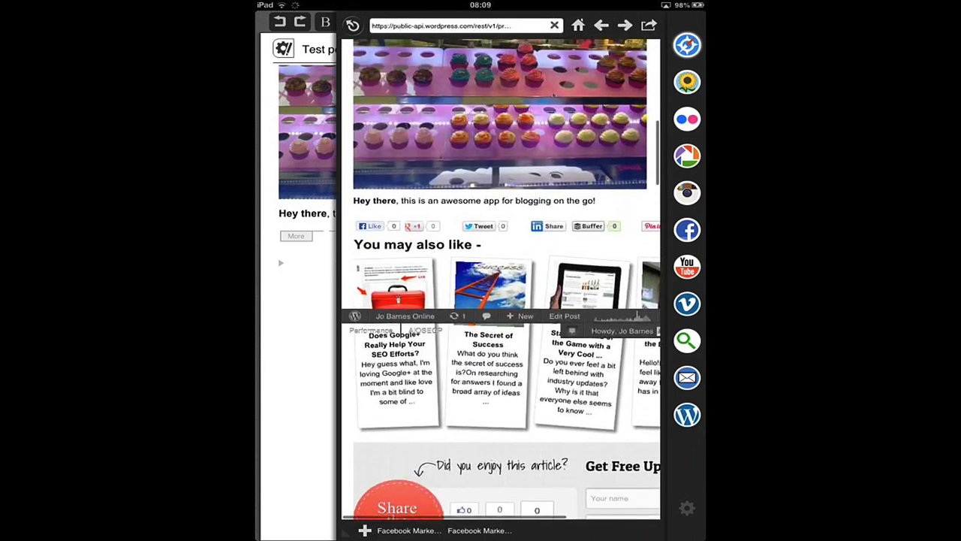
scroll(501, 300, up, 2)
scroll(500, 300, up, 3)
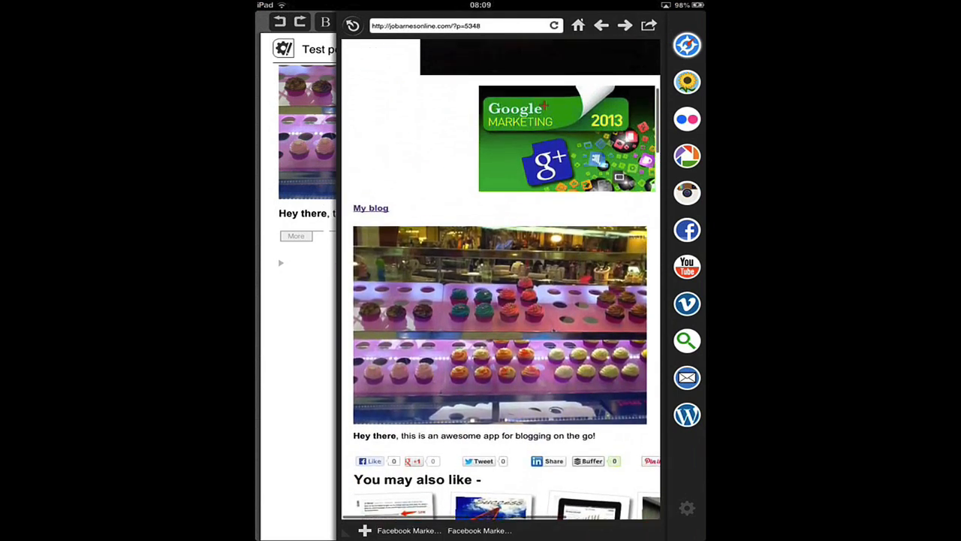
scroll(501, 300, up, 3)
scroll(501, 300, up, 2)
scroll(500, 300, up, 3)
scroll(500, 300, up, 2)
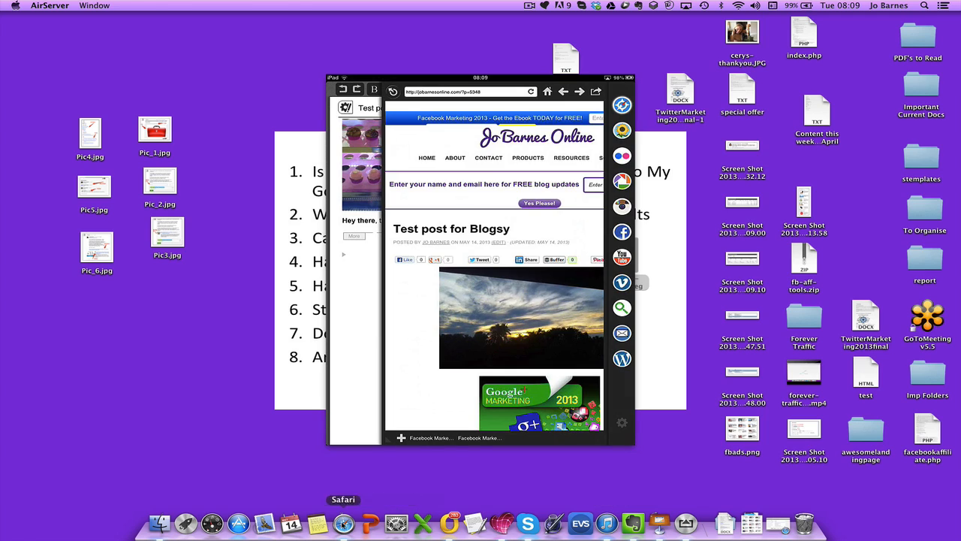
In Safari, preview the draft in a new tab from its Preview link, then return to the Posts list.
click(341, 523)
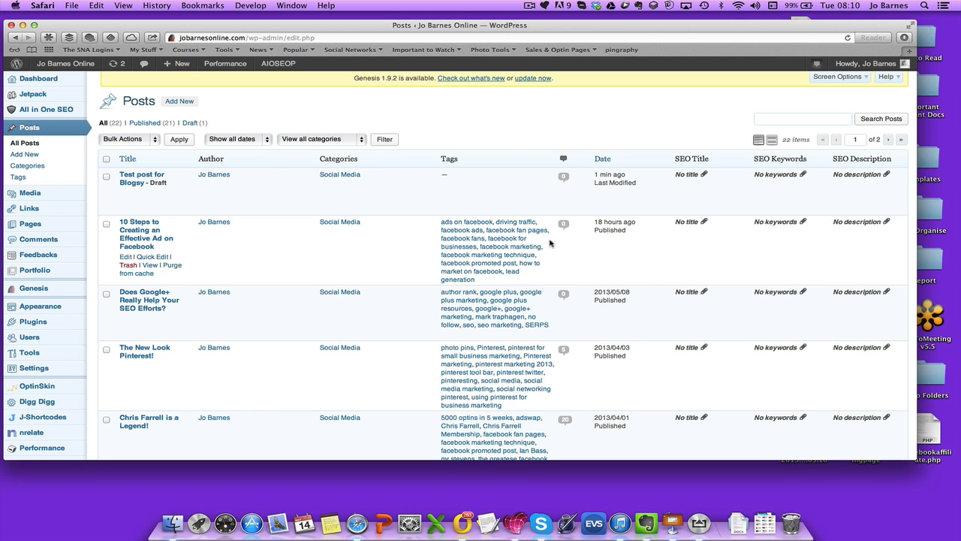
mouse_move(142, 191)
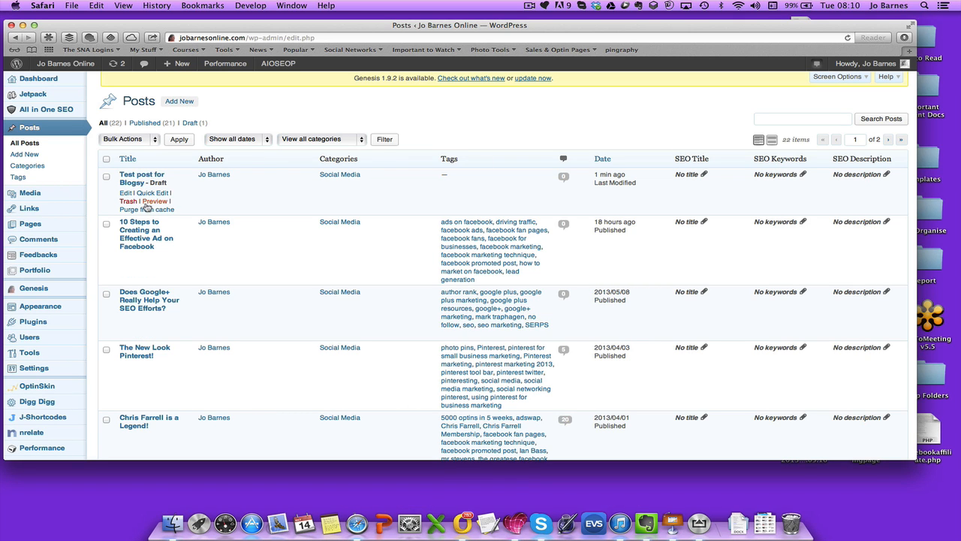
right_click(155, 203)
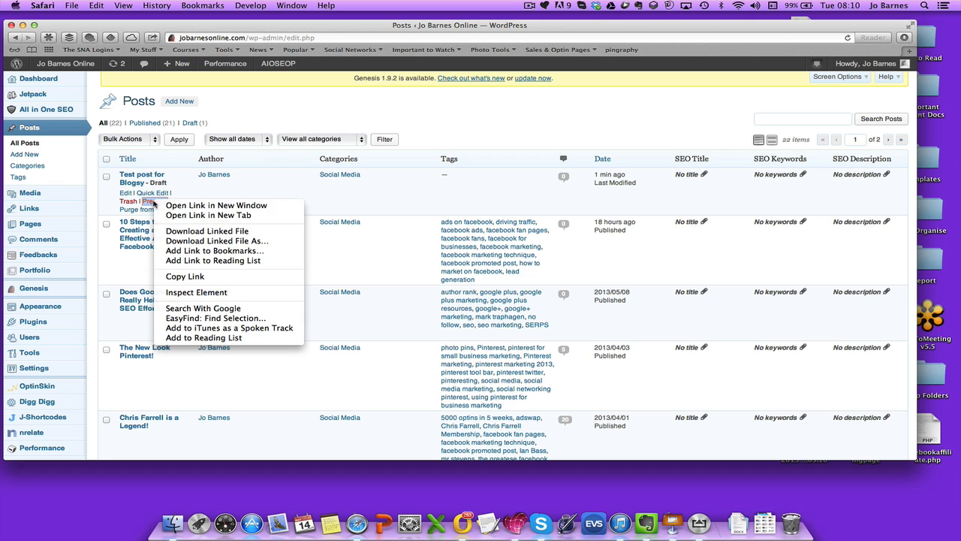
click(208, 214)
mouse_move(225, 61)
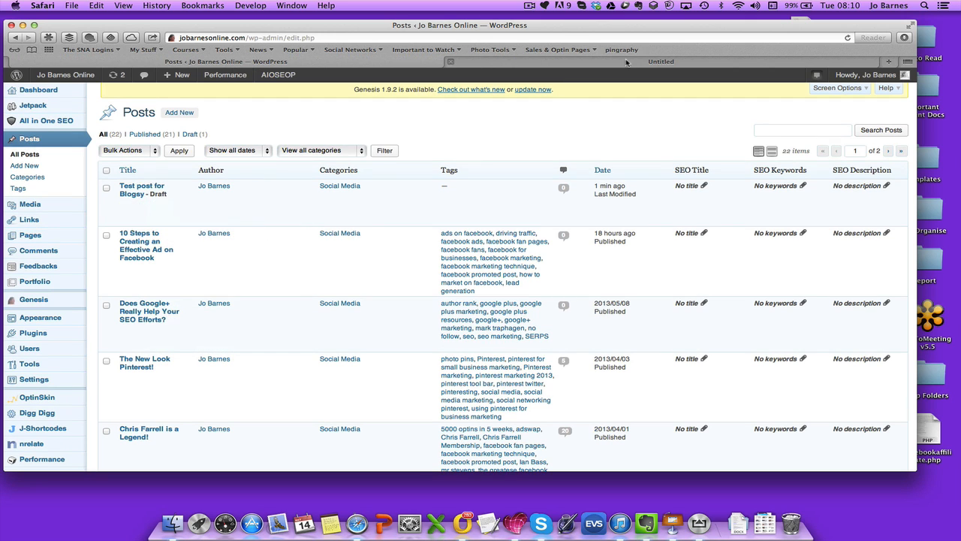
click(661, 61)
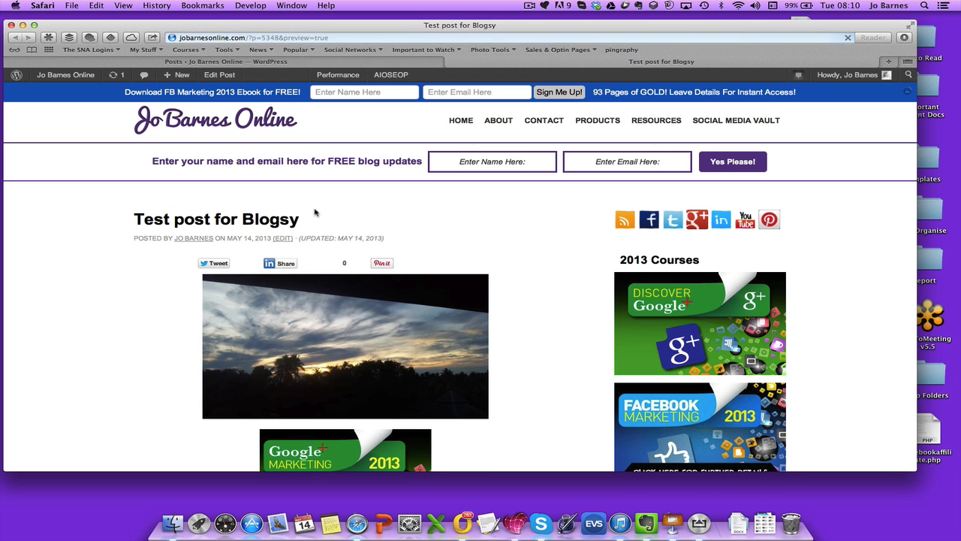
scroll(518, 385, down, 5)
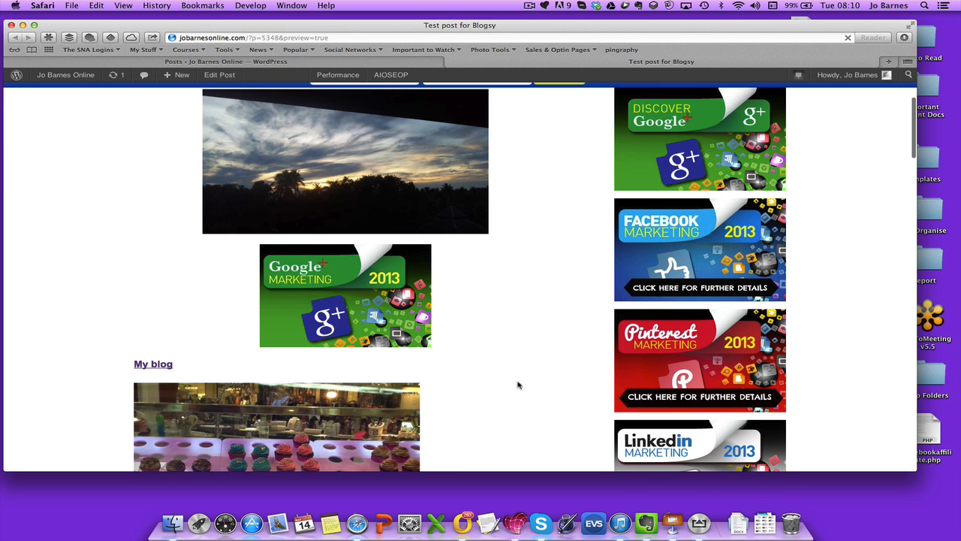
scroll(518, 385, down, 5)
scroll(518, 385, down, 3)
scroll(518, 385, up, 15)
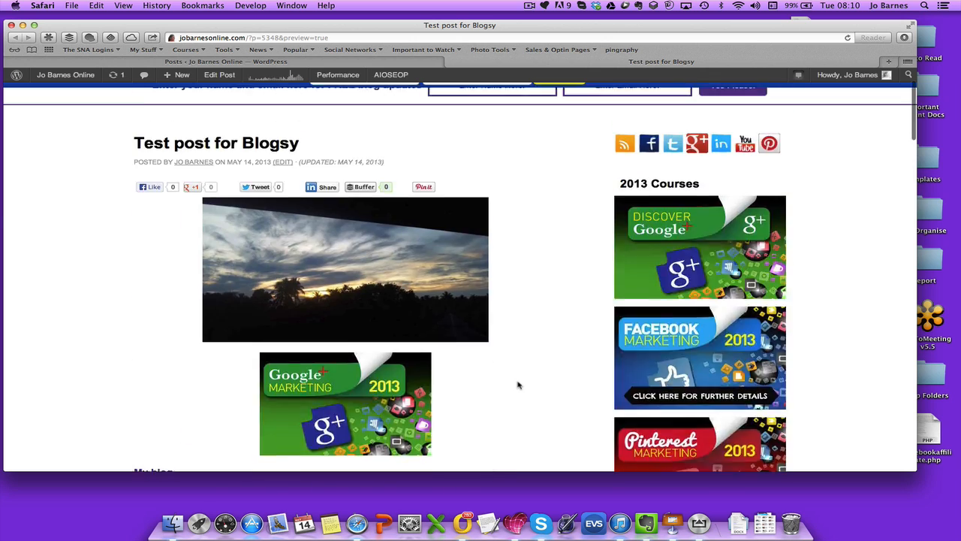
click(225, 61)
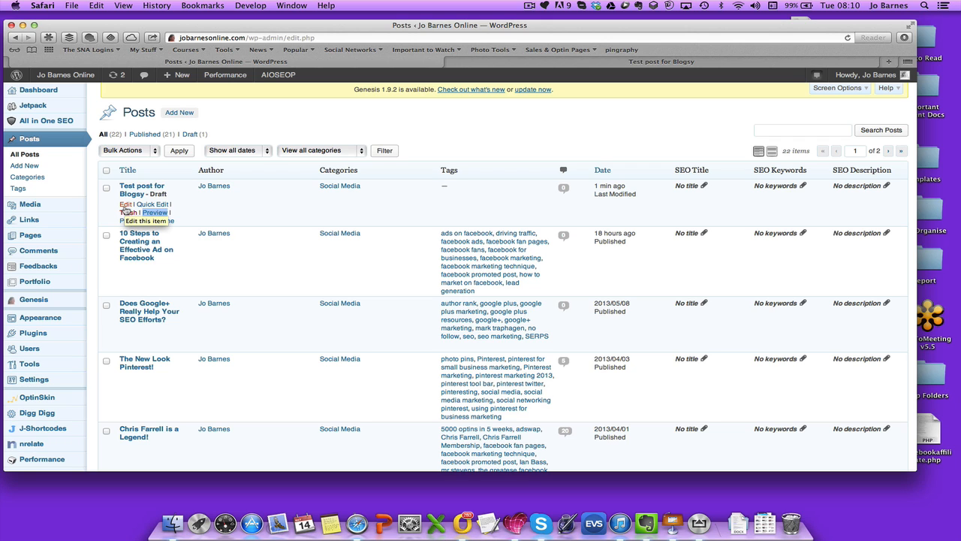
Bring the AirServer-mirrored iPad screen forward fullscreen to resume editing in Blogsy.
click(699, 521)
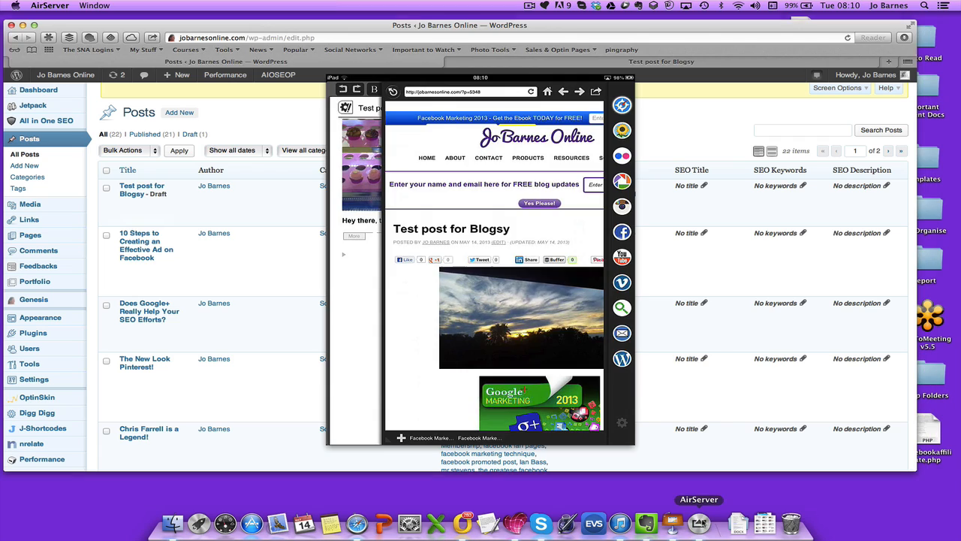
mouse_move(487, 248)
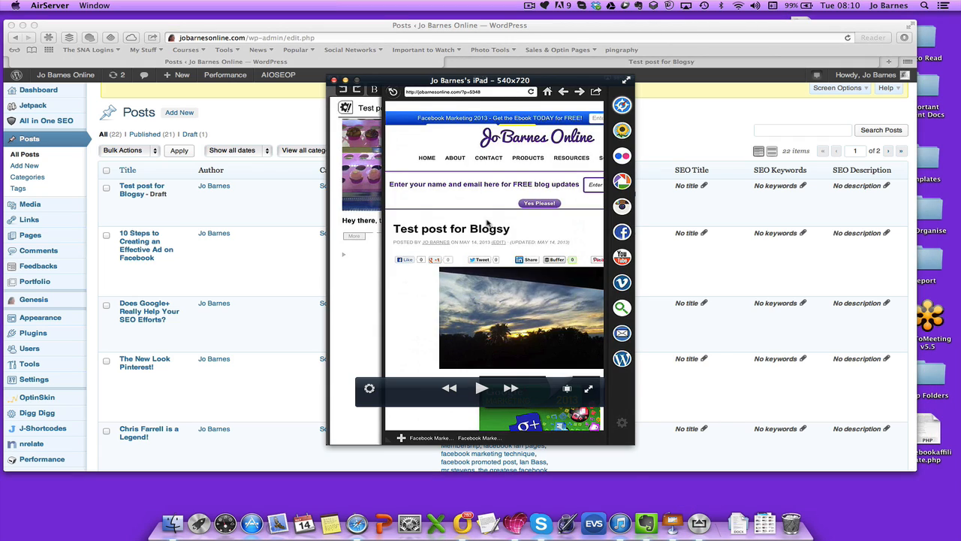
double_click(487, 219)
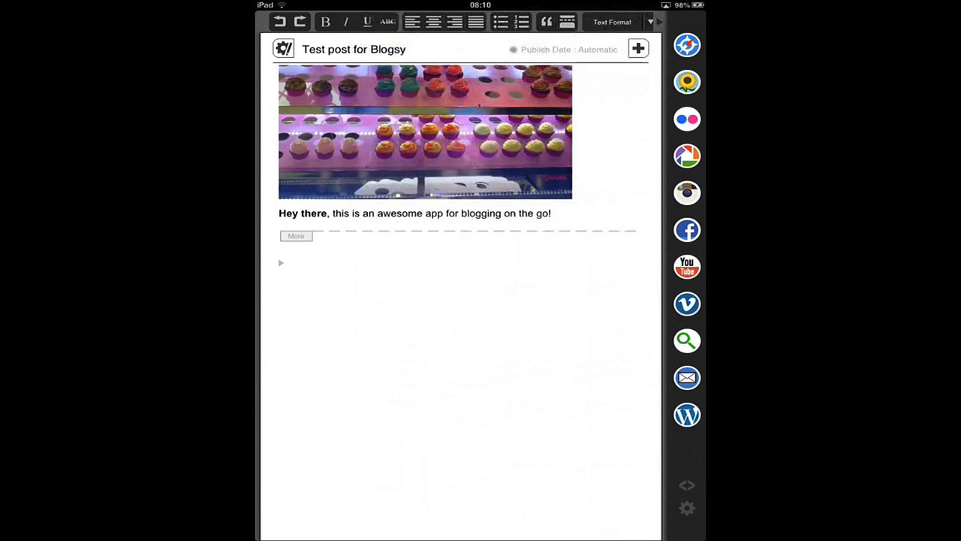
scroll(462, 300, up, 5)
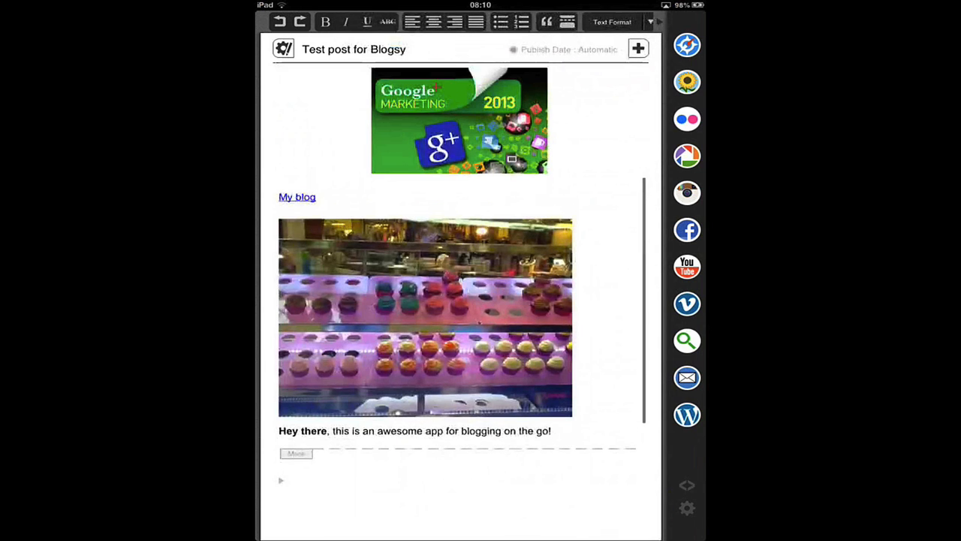
scroll(461, 300, up, 5)
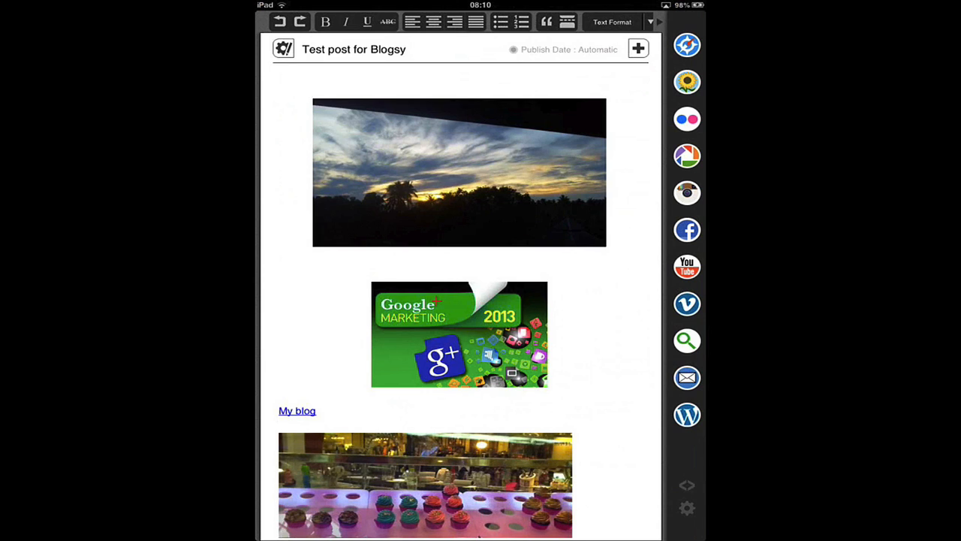